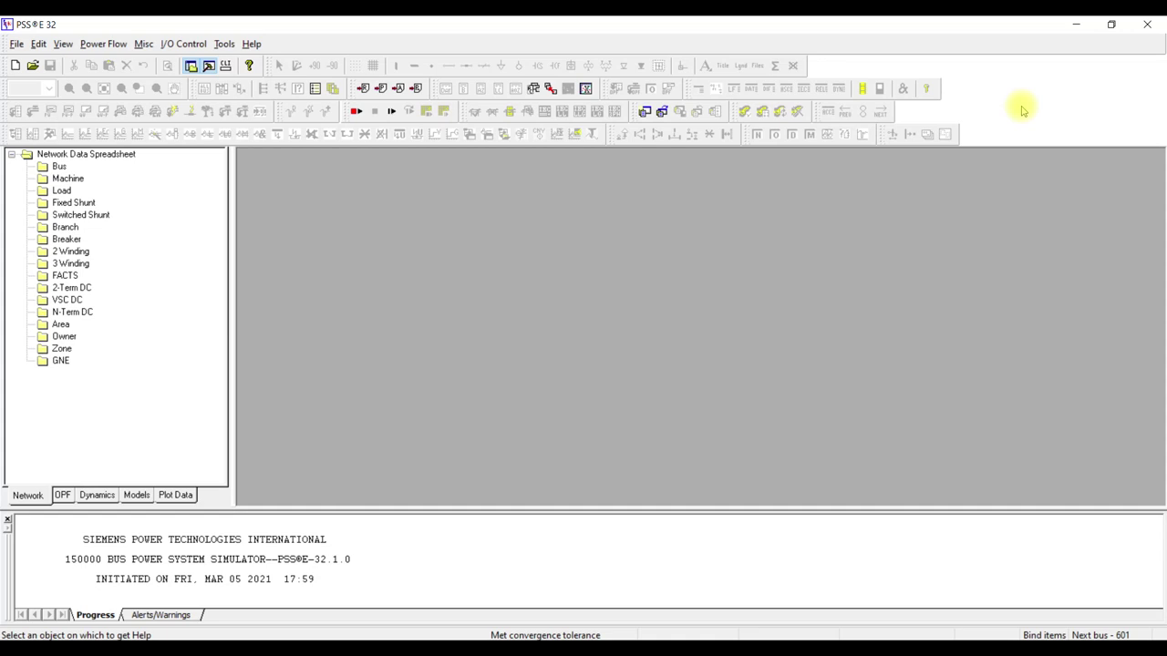
right_click(1018, 99)
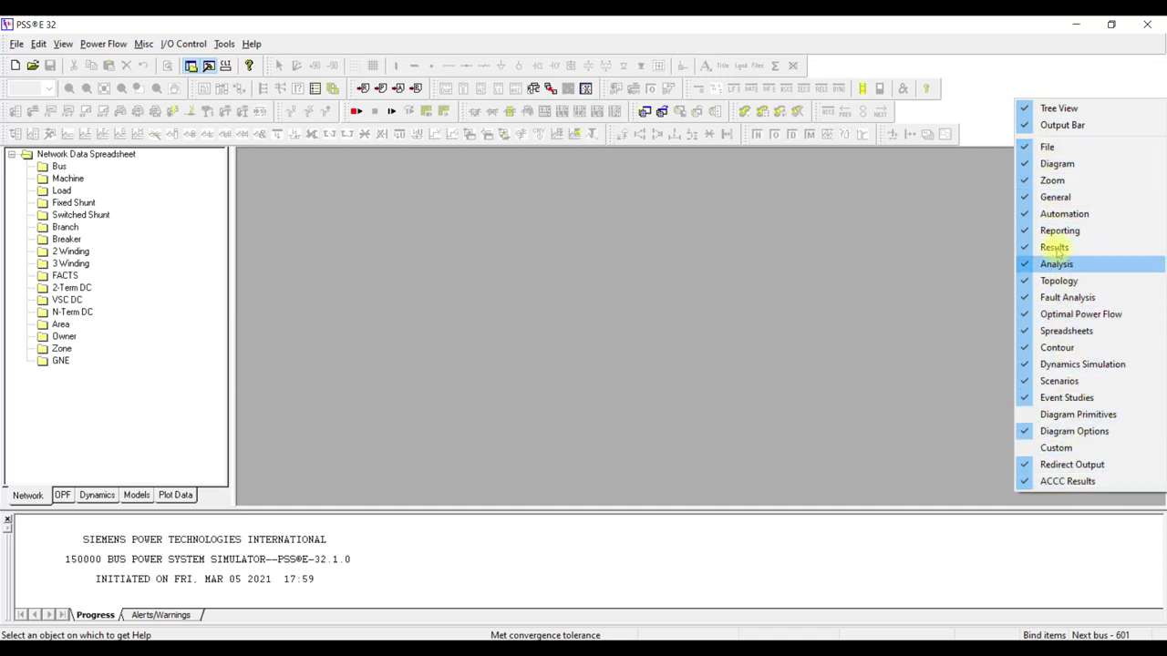
left_click(1004, 80)
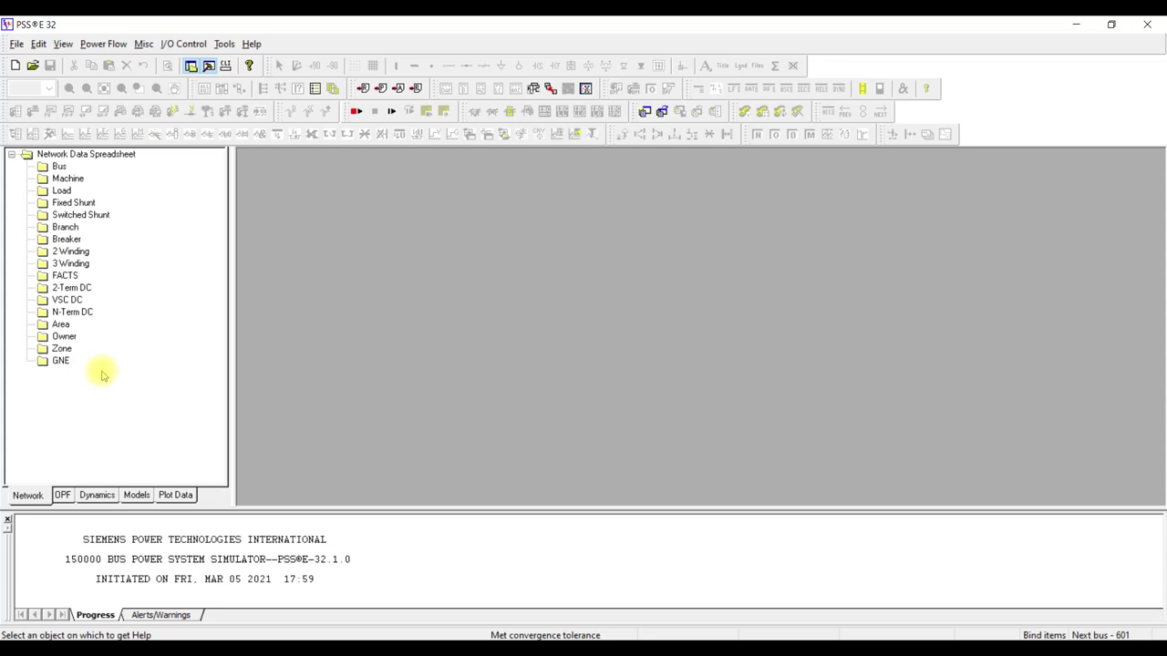
Step: Examine the OPF, Dynamics, Models and Plot Data trees and the Alerts/Warnings output, ending on the Network tree and Progress output
left_click(63, 496)
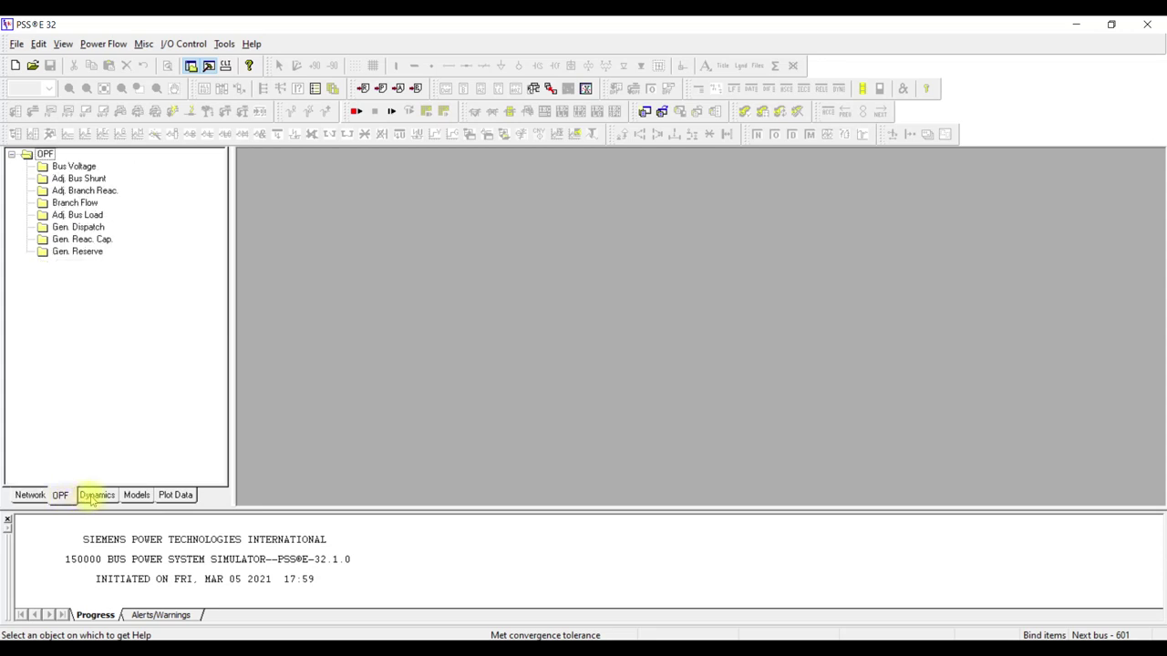
left_click(93, 497)
left_click(134, 496)
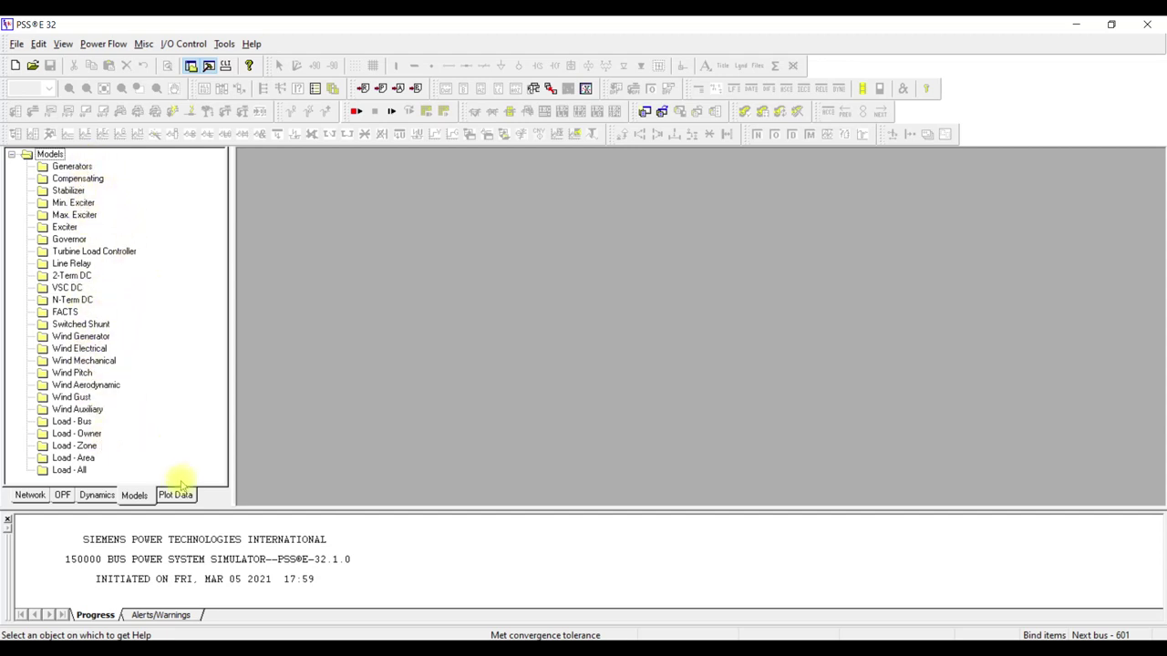
left_click(183, 496)
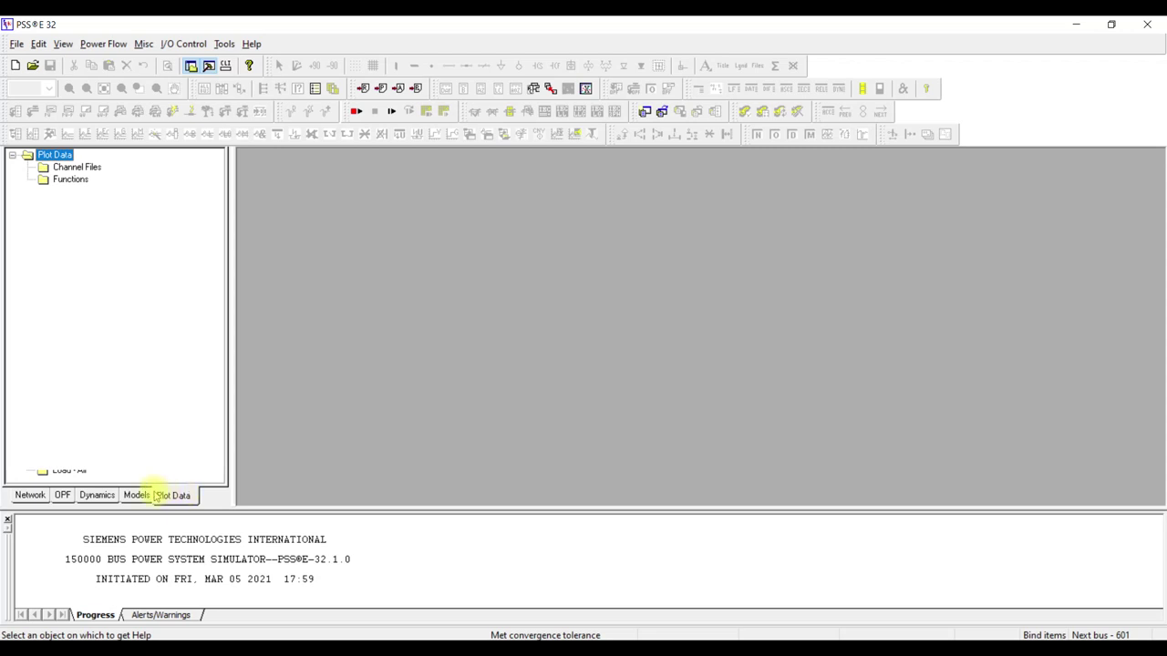
left_click(28, 496)
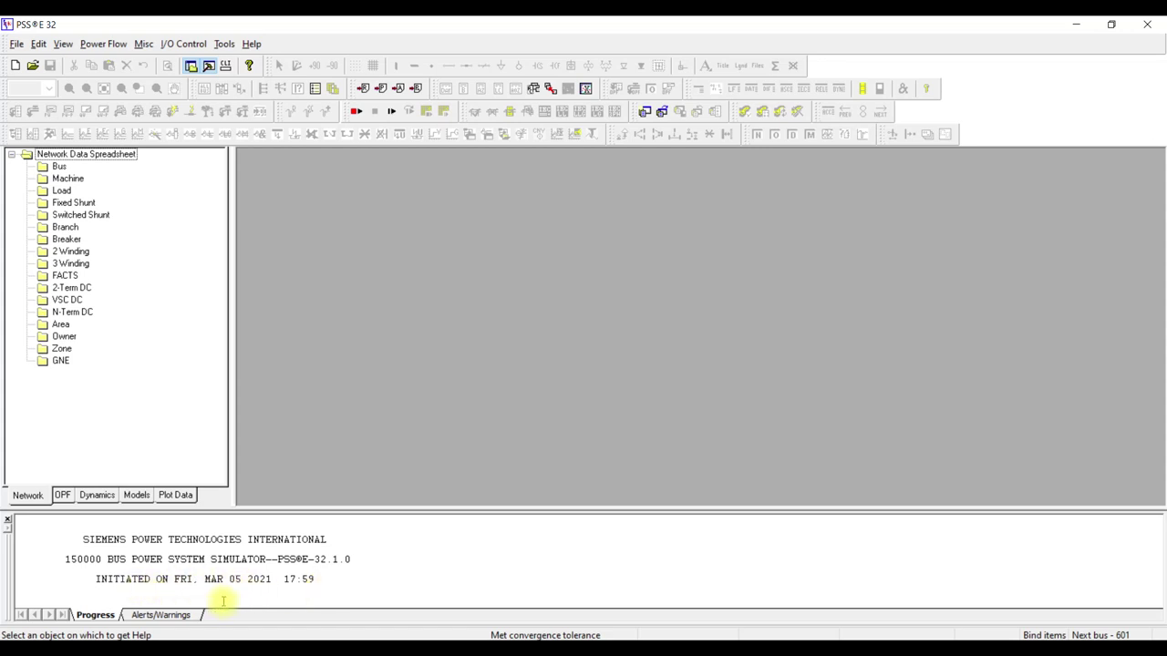
left_click(172, 616)
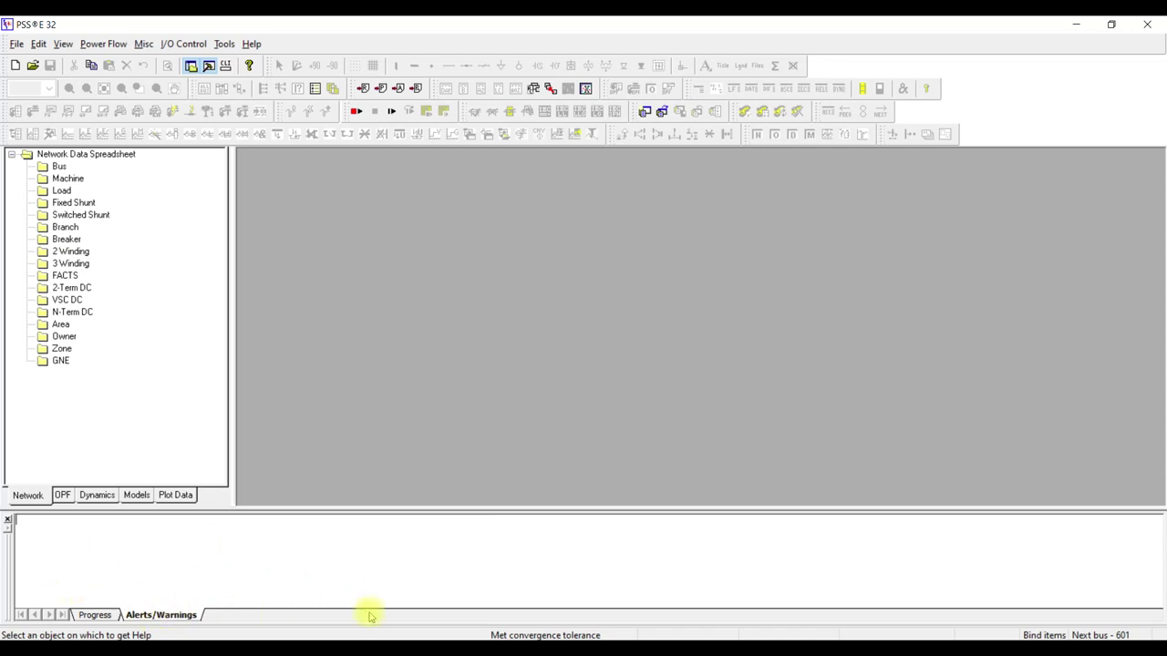
left_click(95, 615)
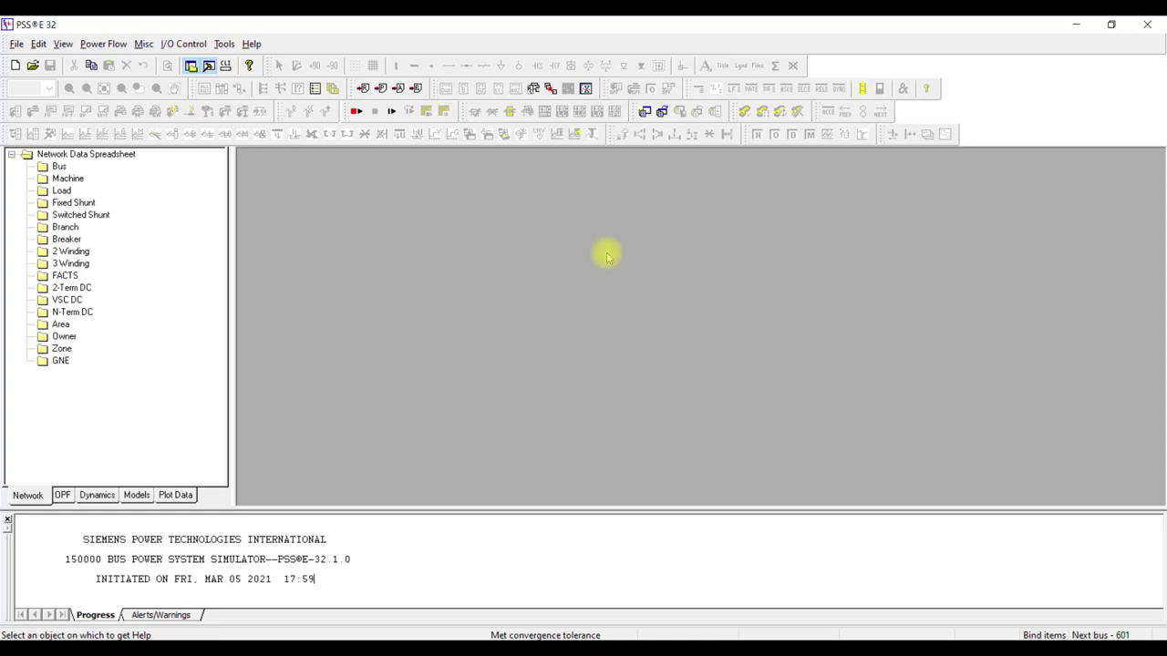
Step: Open the saved case savnw.sav from the EXAMPLE folder, using the Save Case file (*.sav) type
left_click(18, 45)
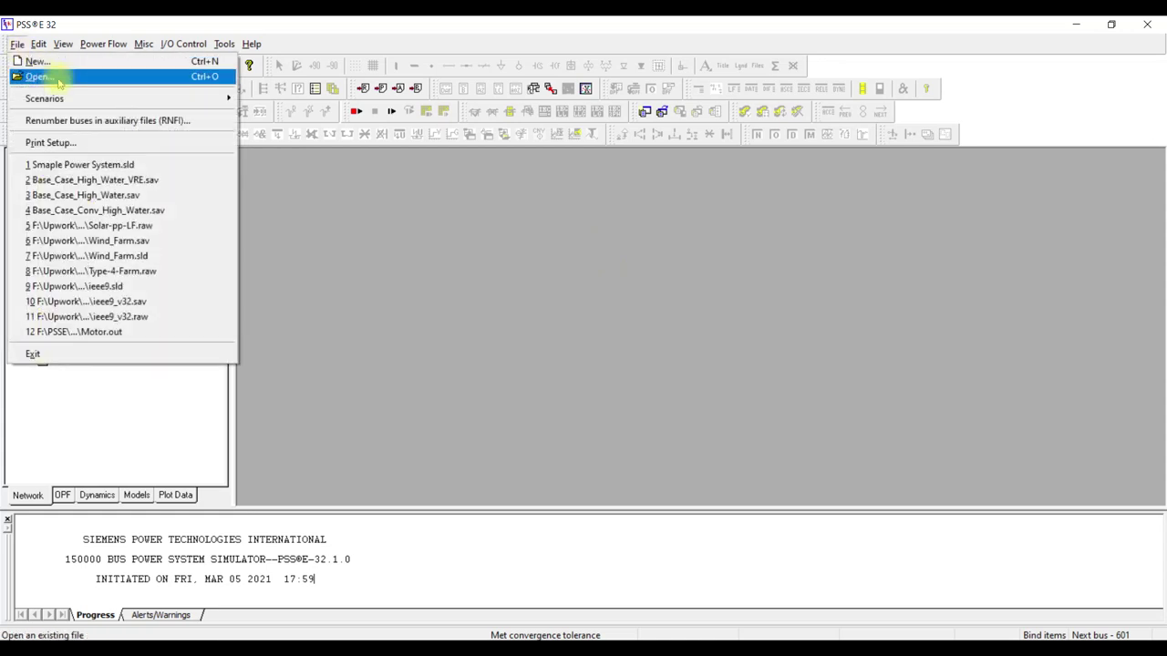
left_click(303, 200)
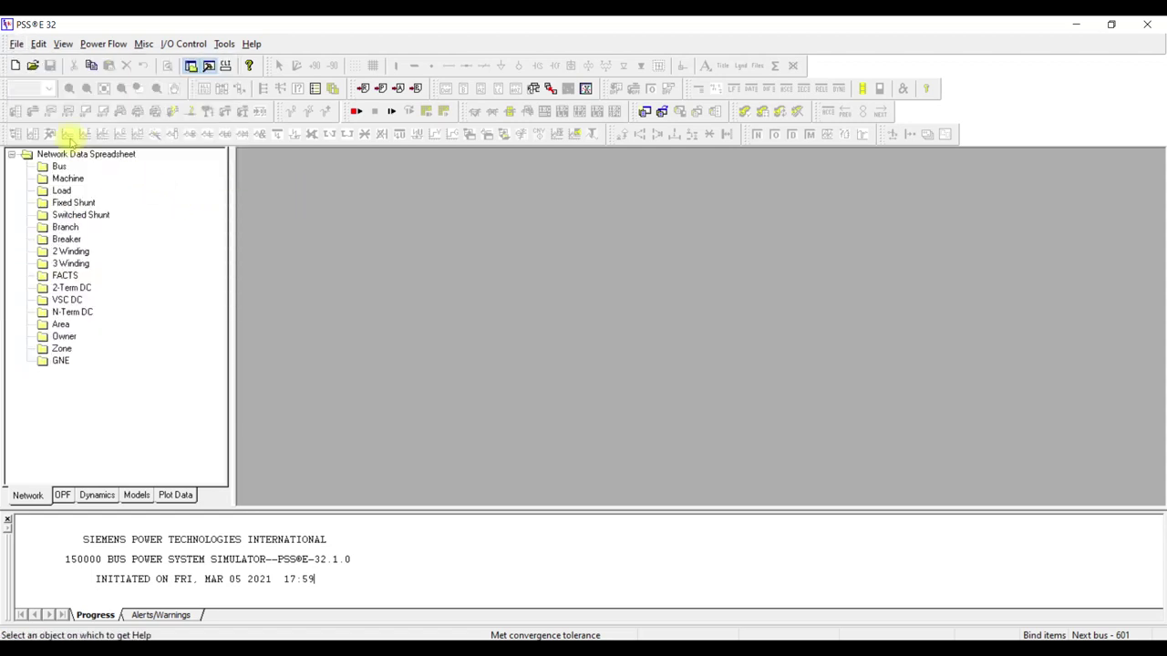
left_click(33, 71)
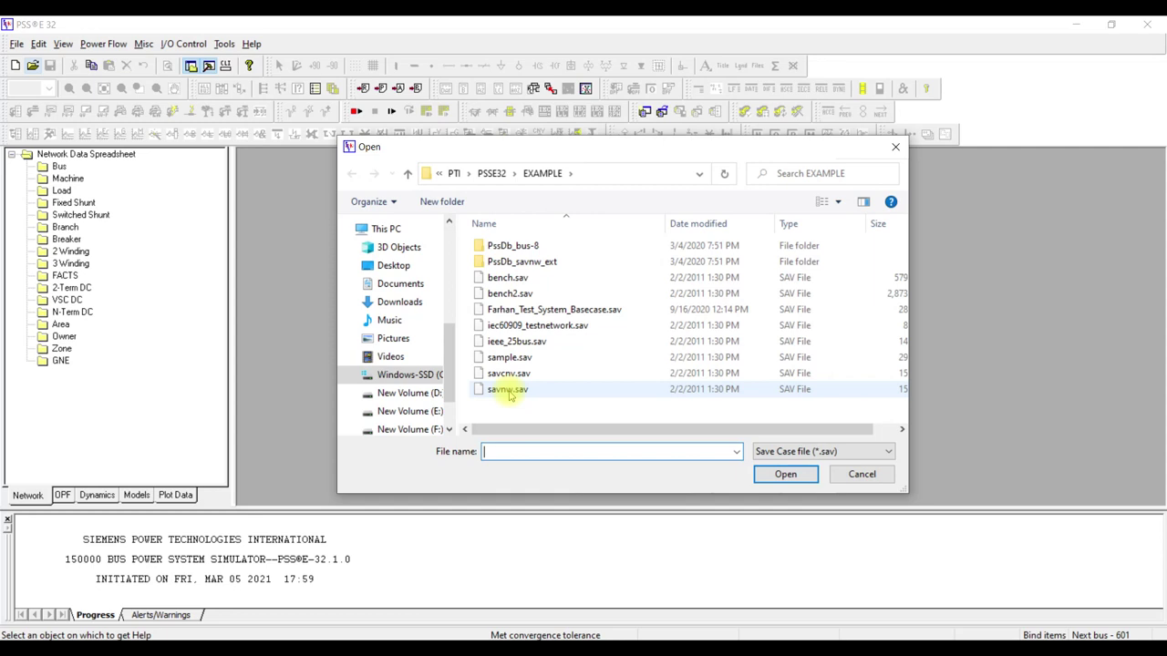
left_click(786, 451)
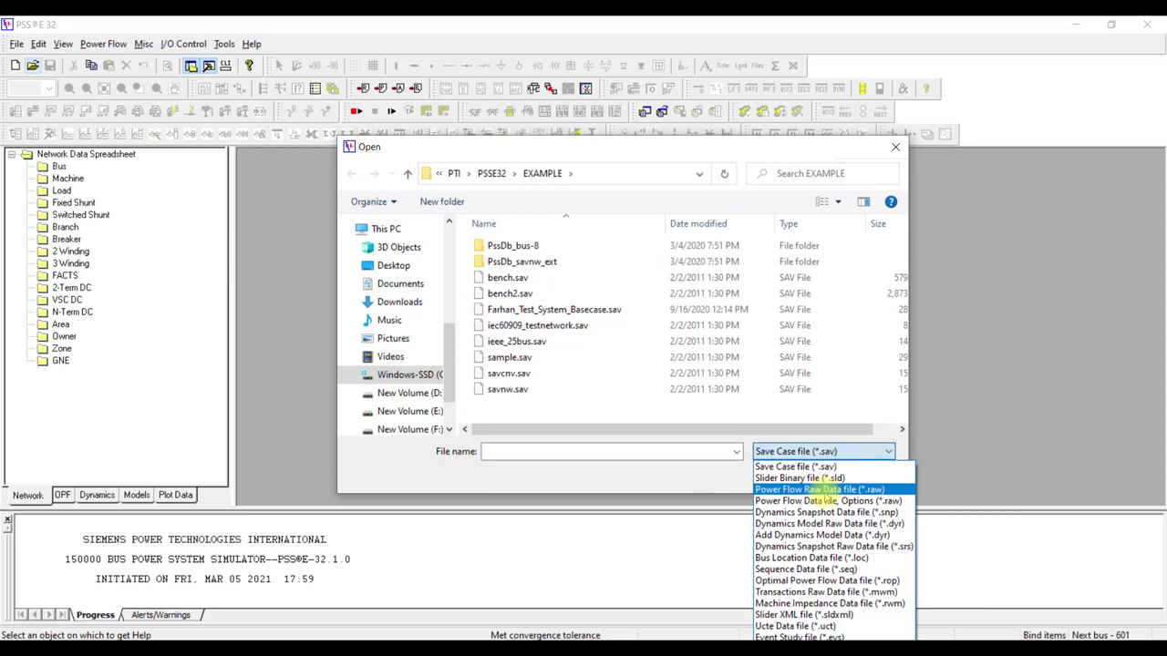
left_click(807, 468)
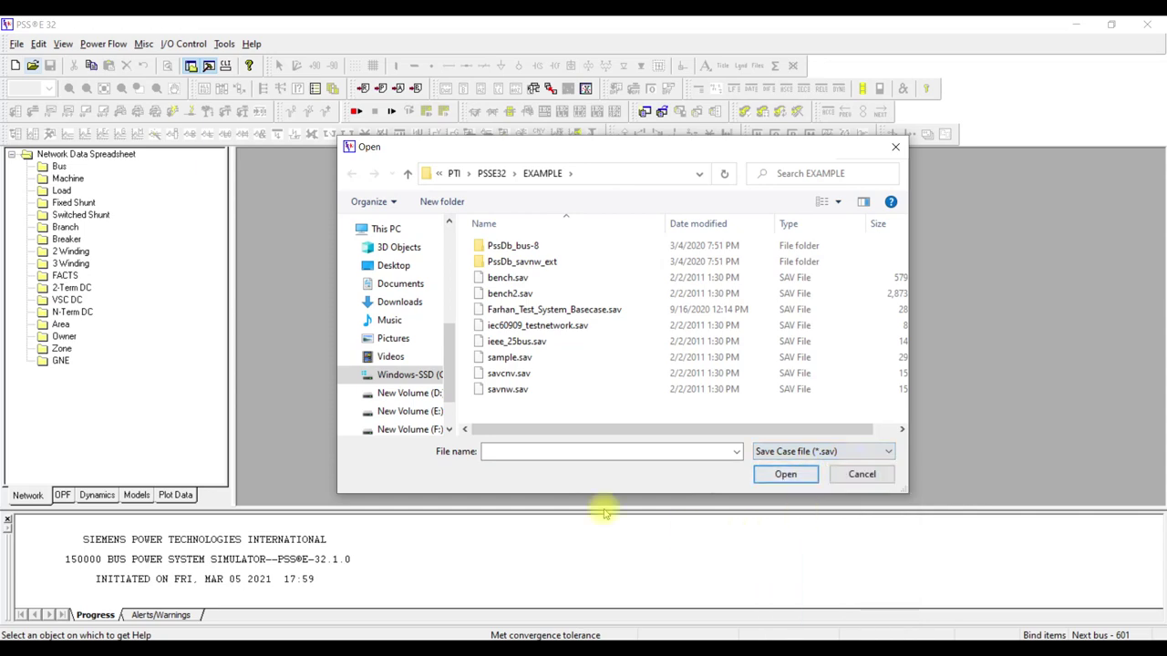
double_click(511, 389)
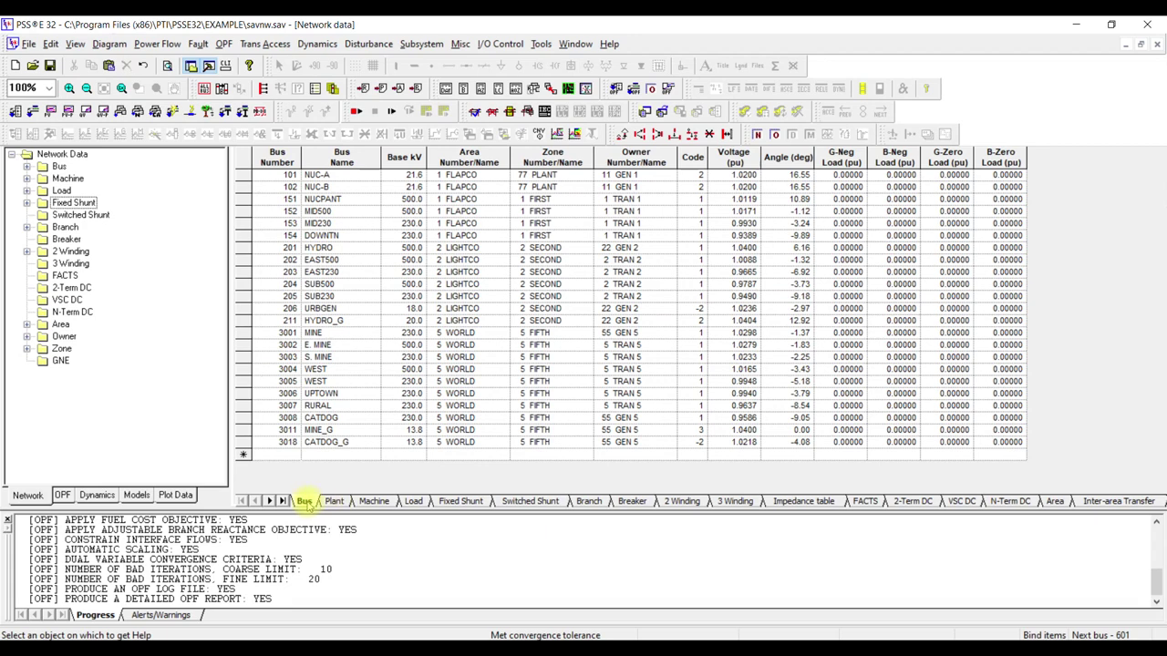
Step: Review the network data tables for plants, machines, loads, fixed and switched shunts, branches, breakers, and two- and three-winding transformers
left_click(333, 501)
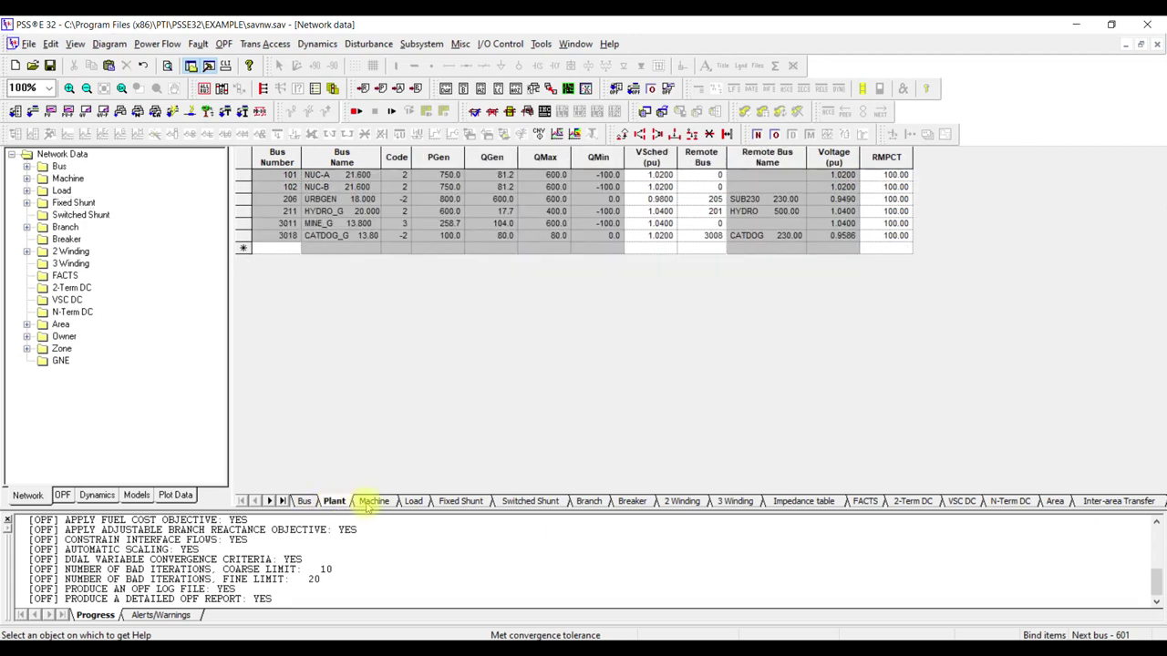
left_click(369, 503)
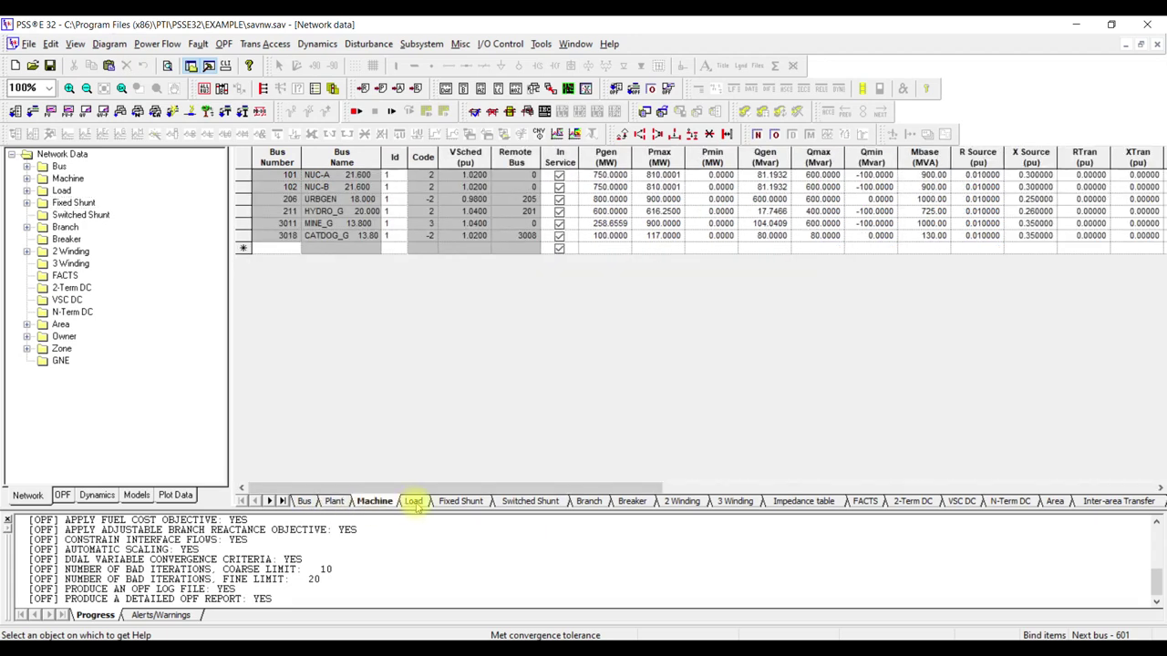
left_click(414, 503)
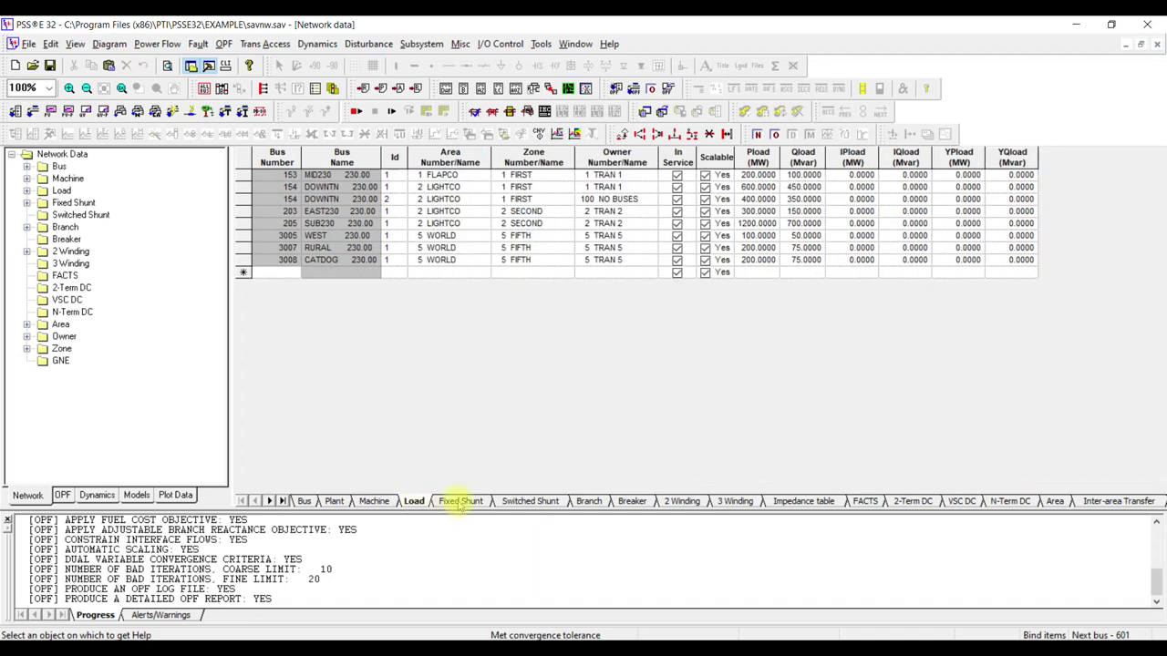
left_click(460, 502)
left_click(528, 501)
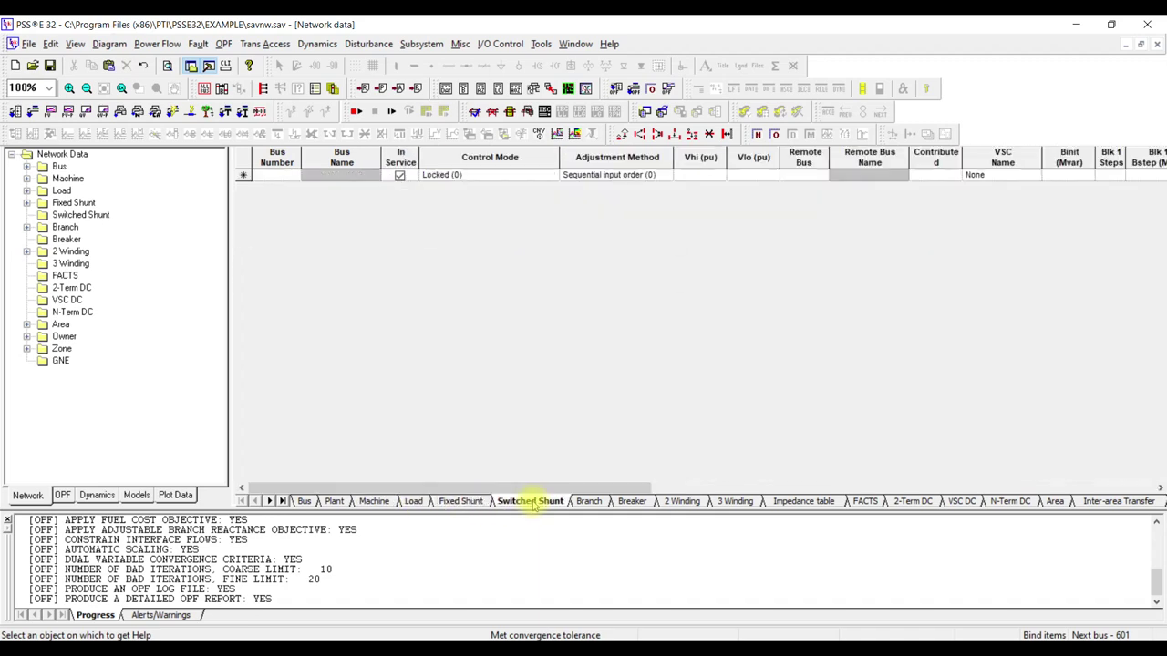
left_click(590, 503)
left_click(631, 502)
left_click(676, 501)
left_click(725, 501)
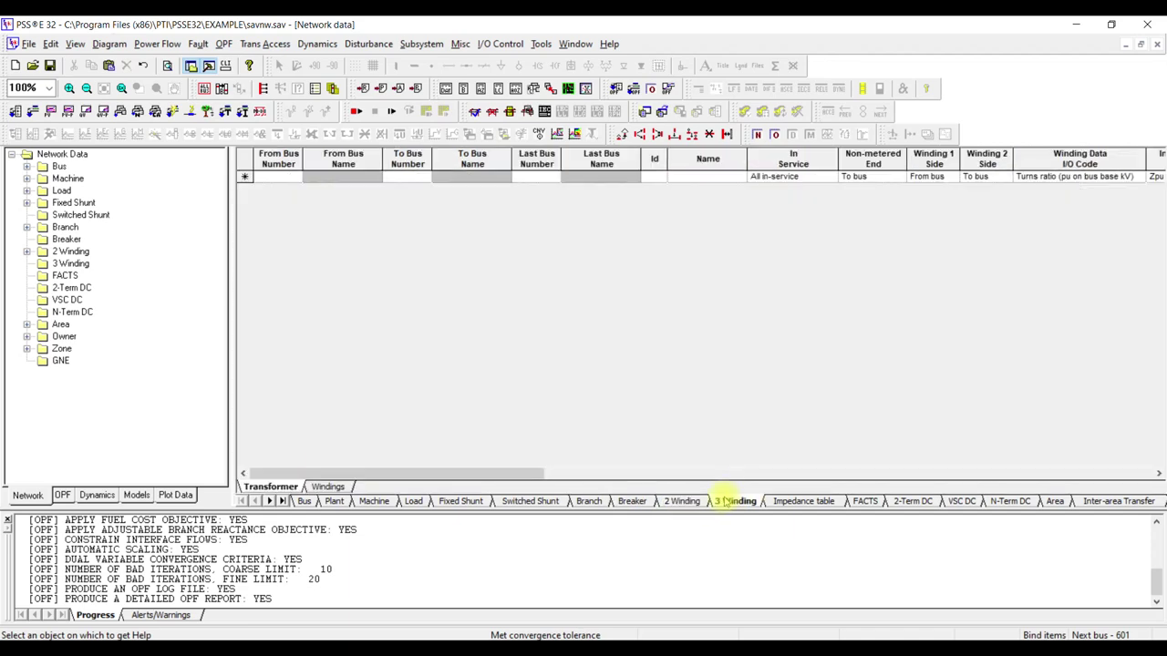
Step: Review the impedance, FACTS, 2-terminal, VSC and N-terminal DC, area, inter-area transfer, owner, zone and multi-section line tables
left_click(774, 503)
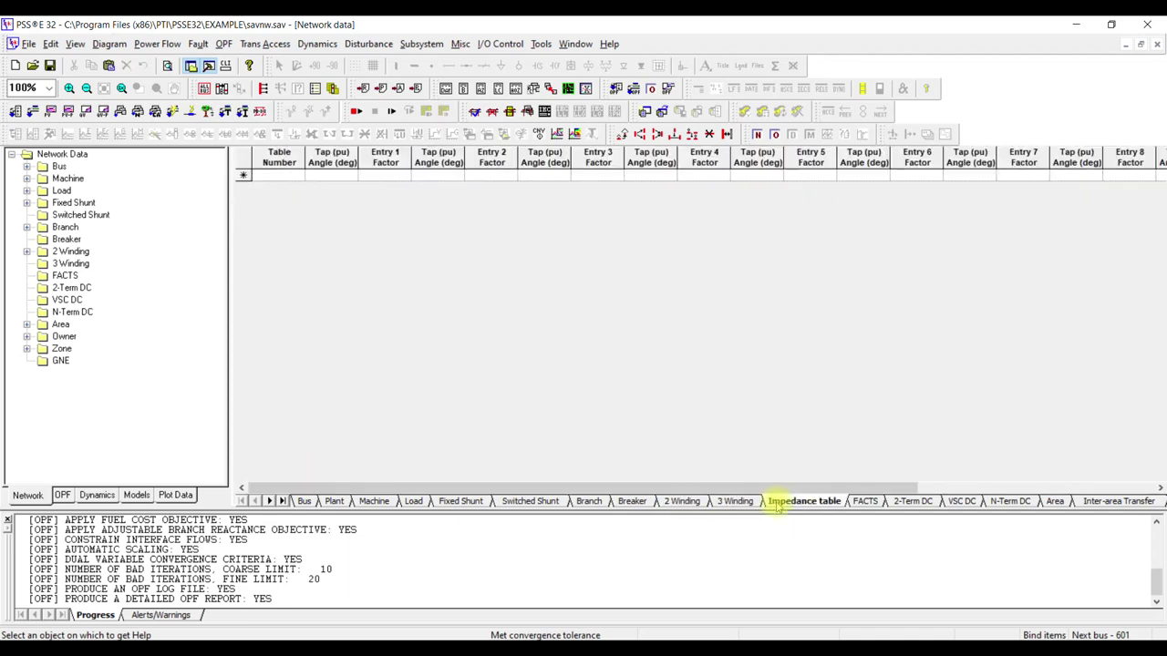
left_click(865, 502)
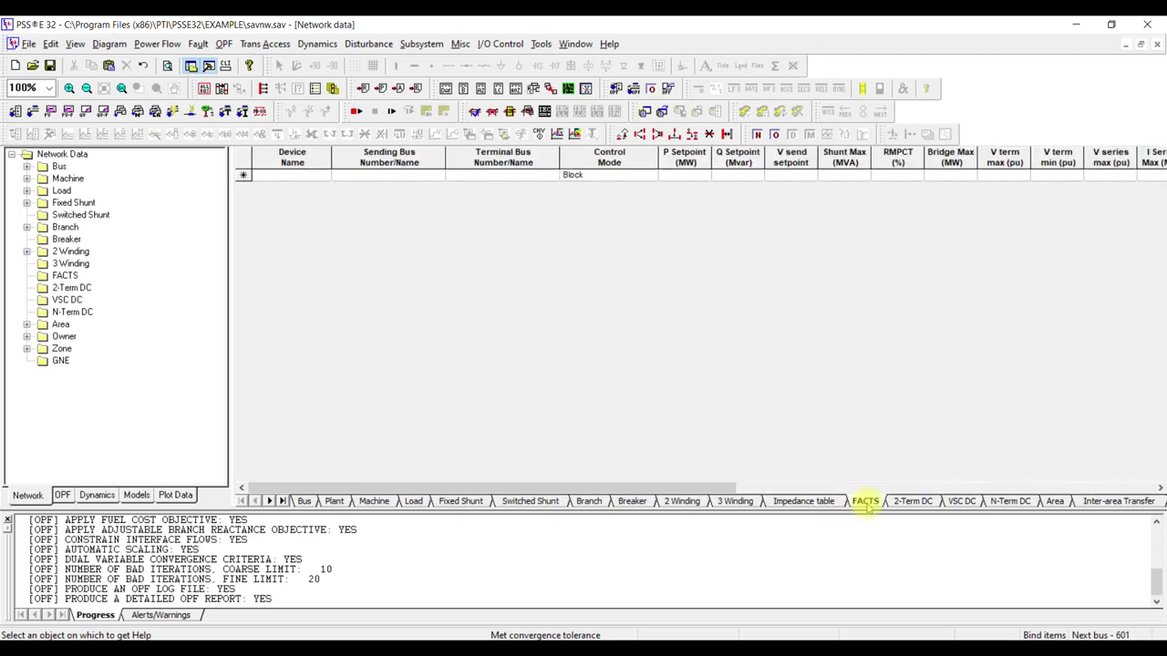
left_click(909, 504)
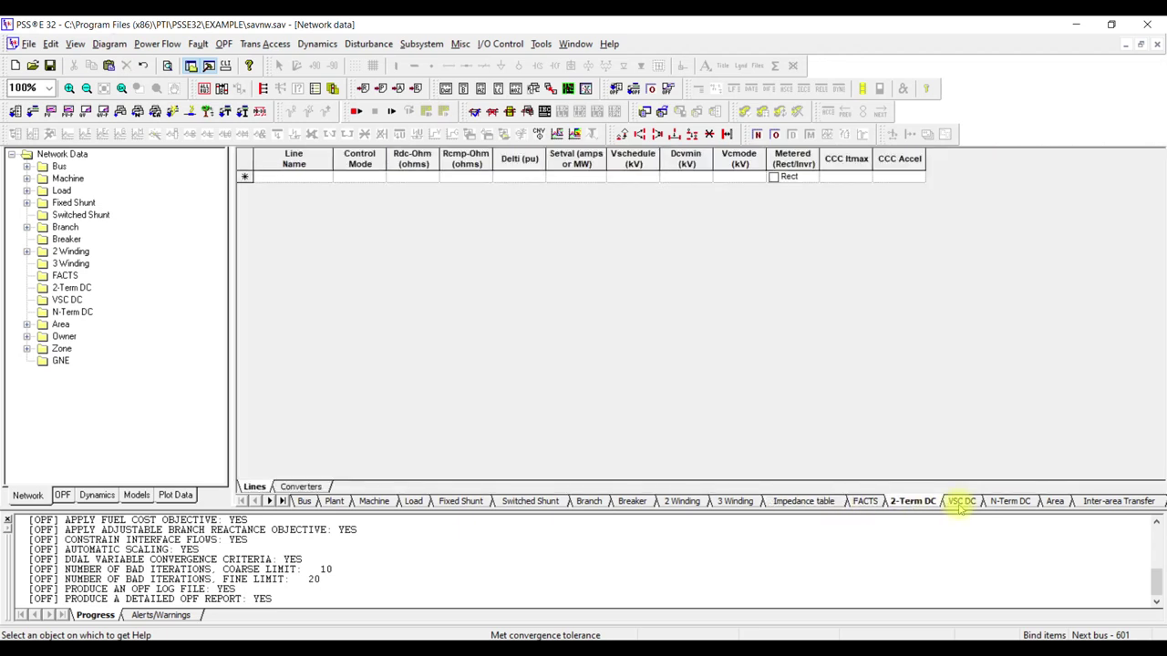
left_click(962, 504)
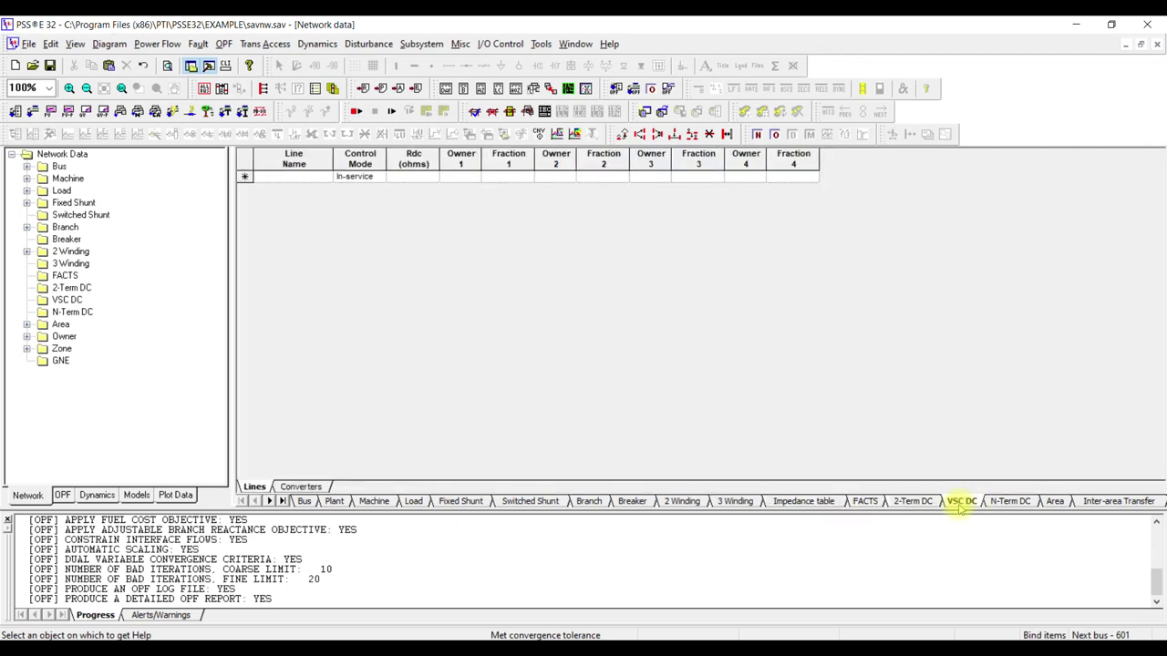
left_click(1012, 504)
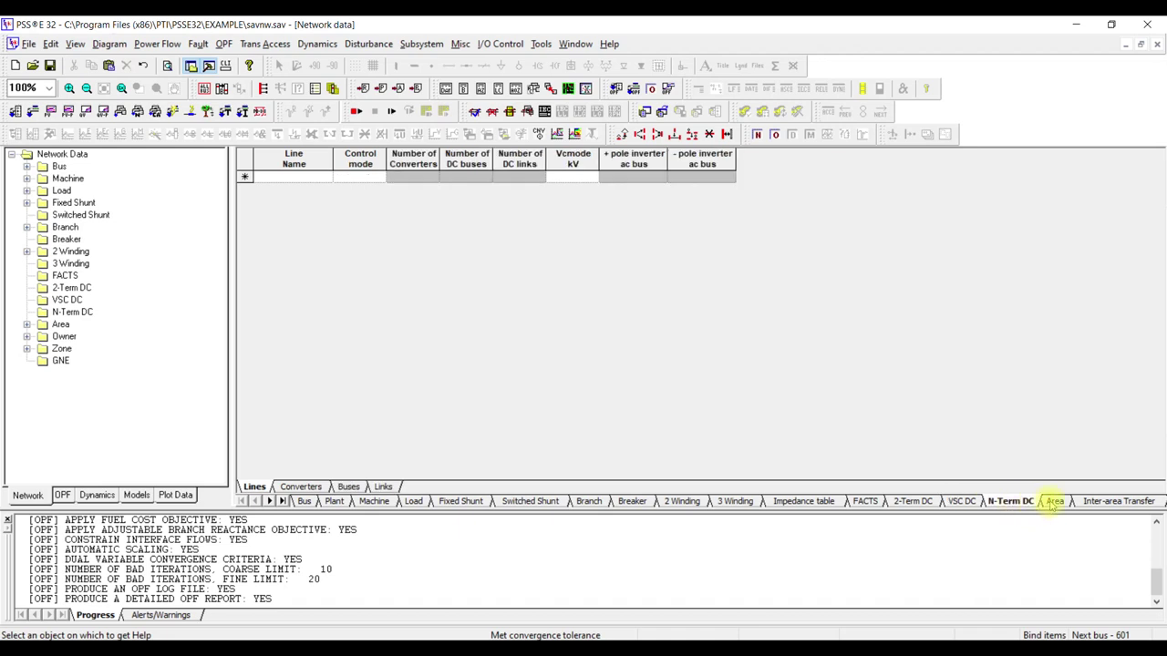
left_click(1053, 502)
left_click(1096, 504)
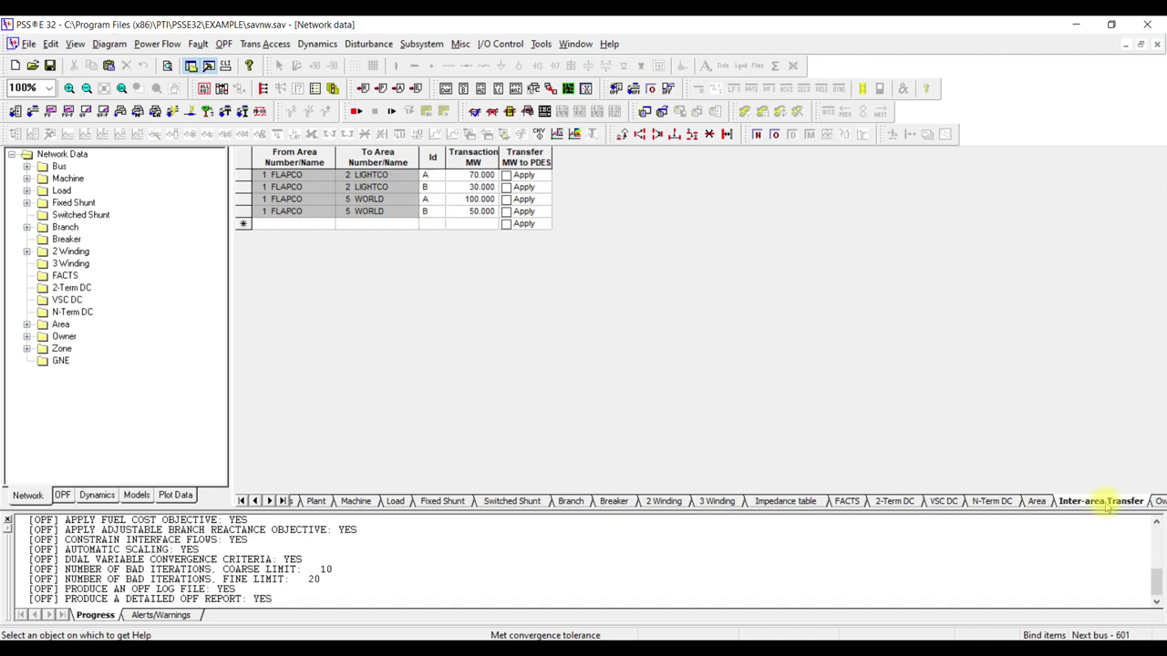
left_click(286, 501)
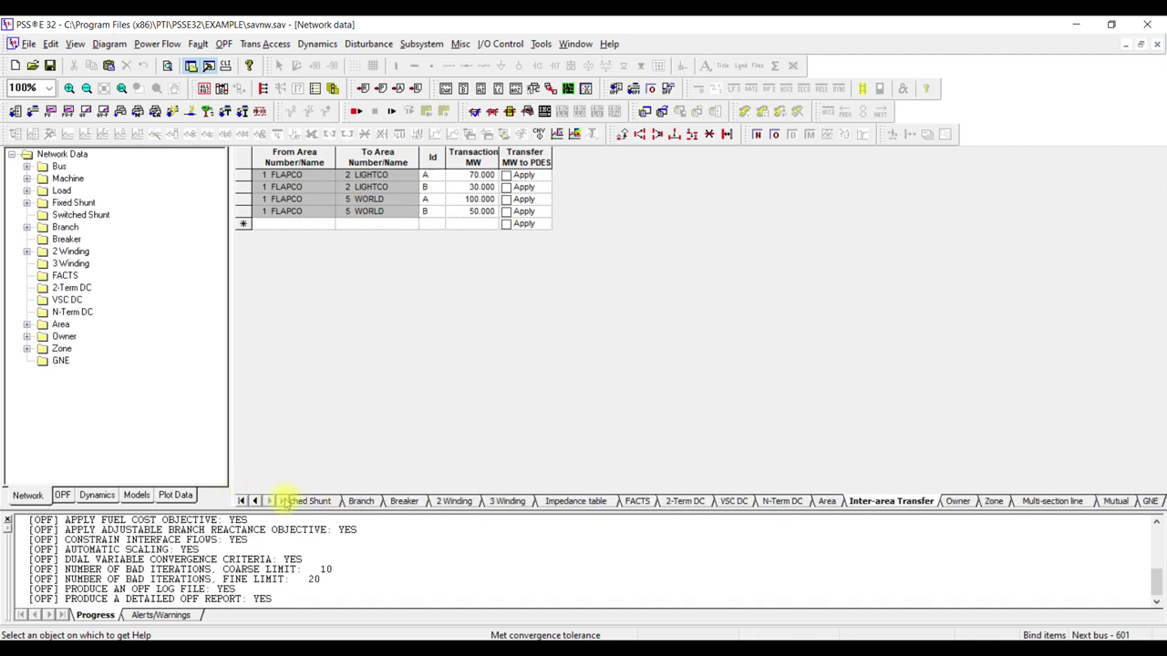
left_click(959, 502)
left_click(992, 501)
left_click(1028, 502)
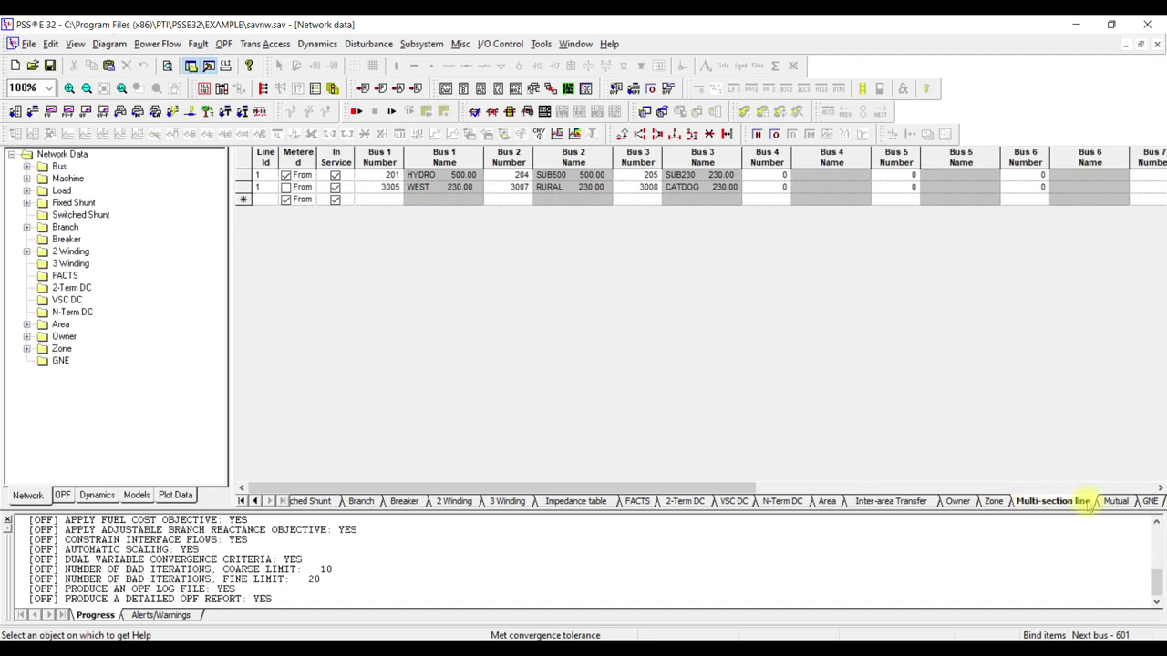
Step: Return to the Bus table and examine its bus number, bus name and base kV columns
left_click(242, 500)
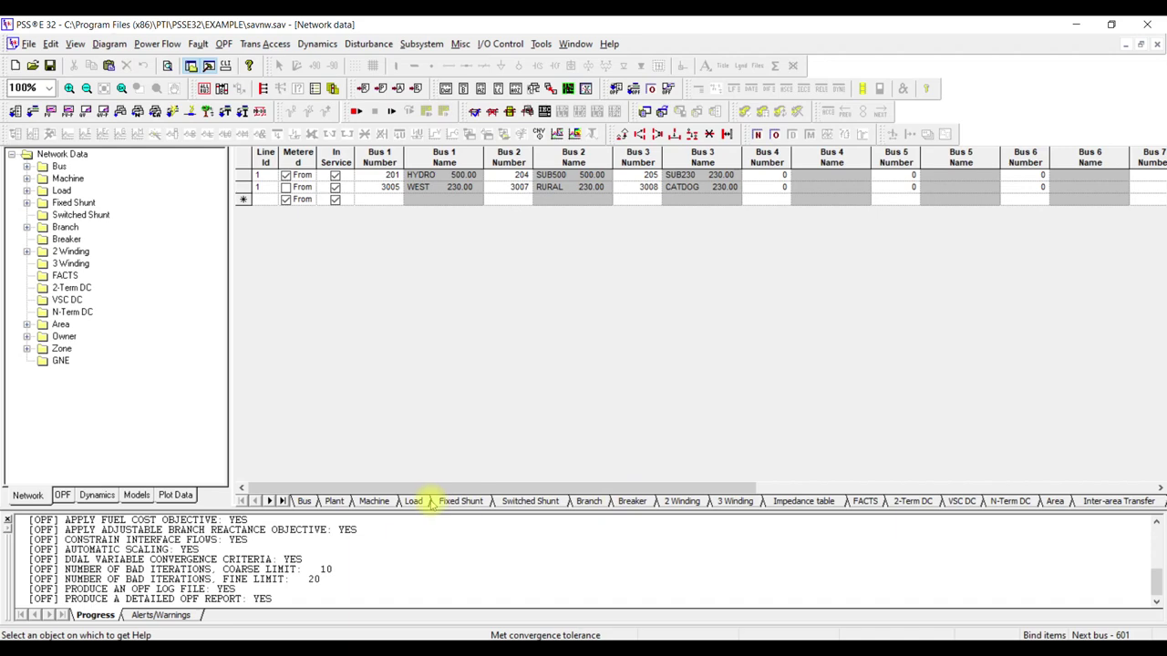
left_click(304, 500)
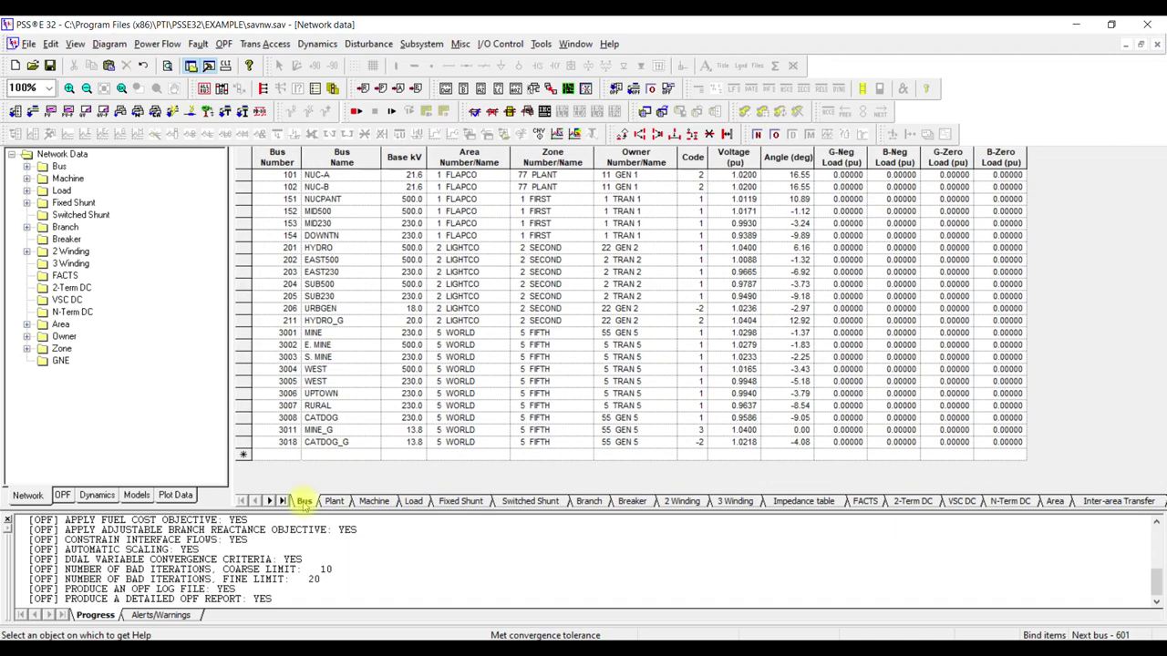
left_click(275, 158)
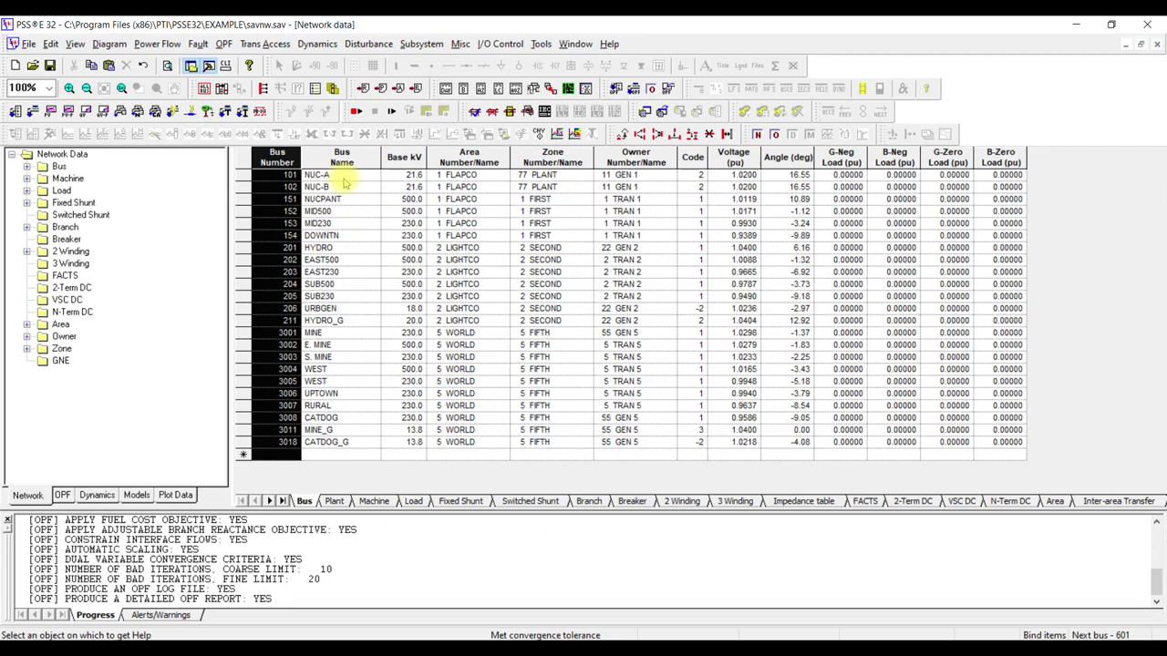
left_click(276, 187)
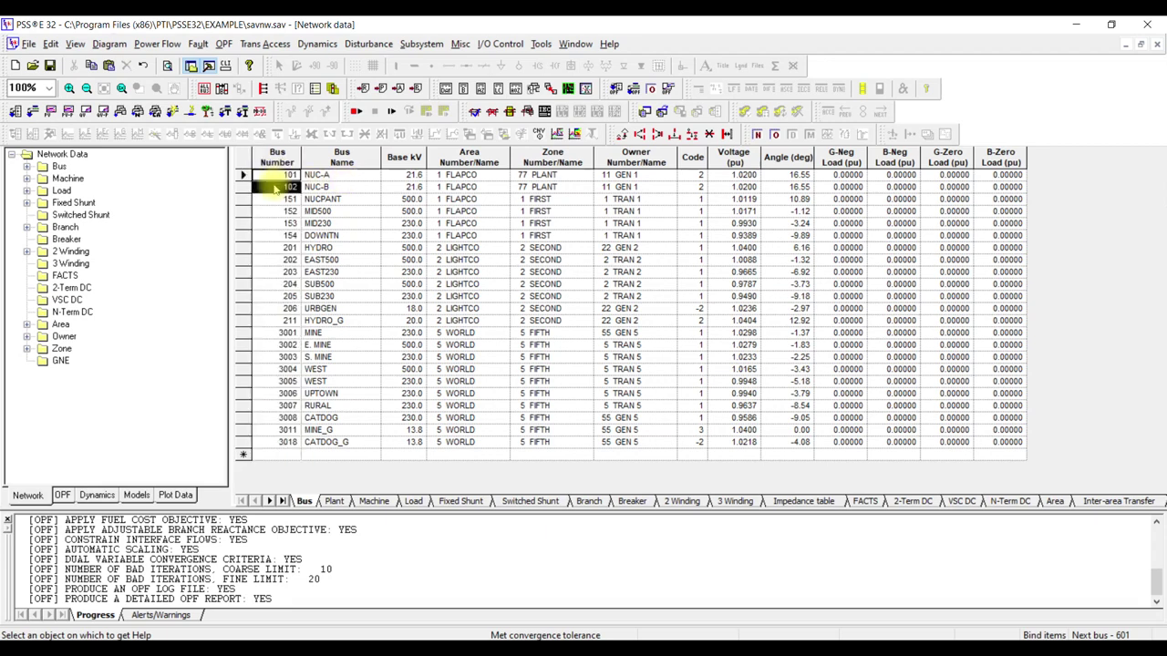
left_click_drag(276, 187, 275, 202)
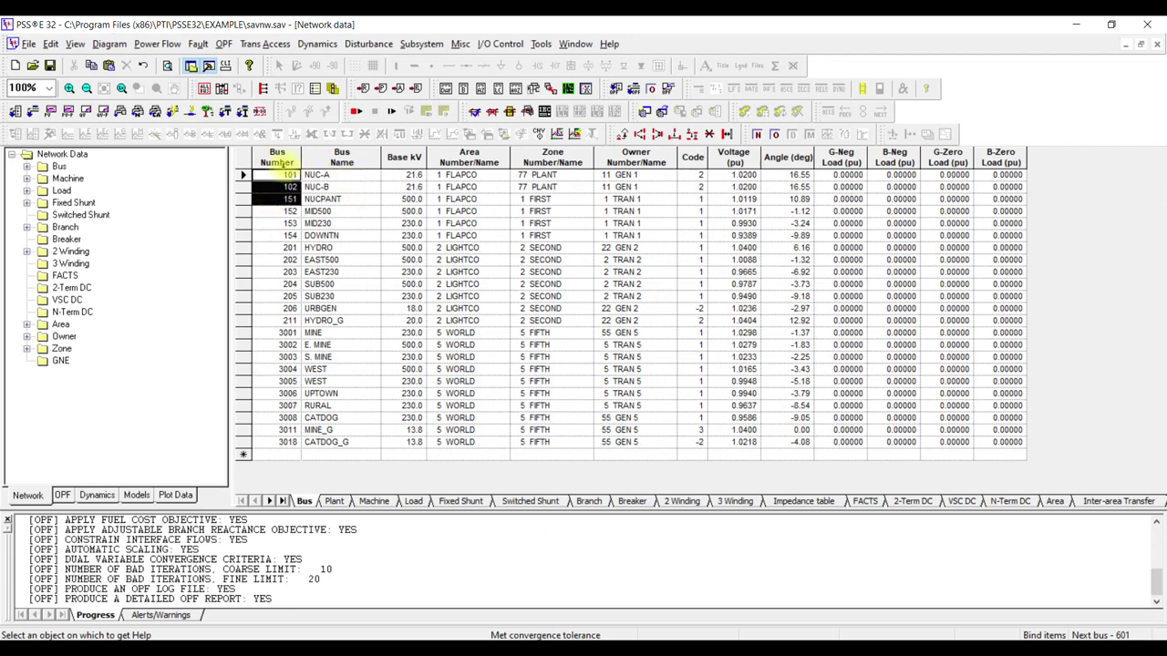
left_click(276, 178)
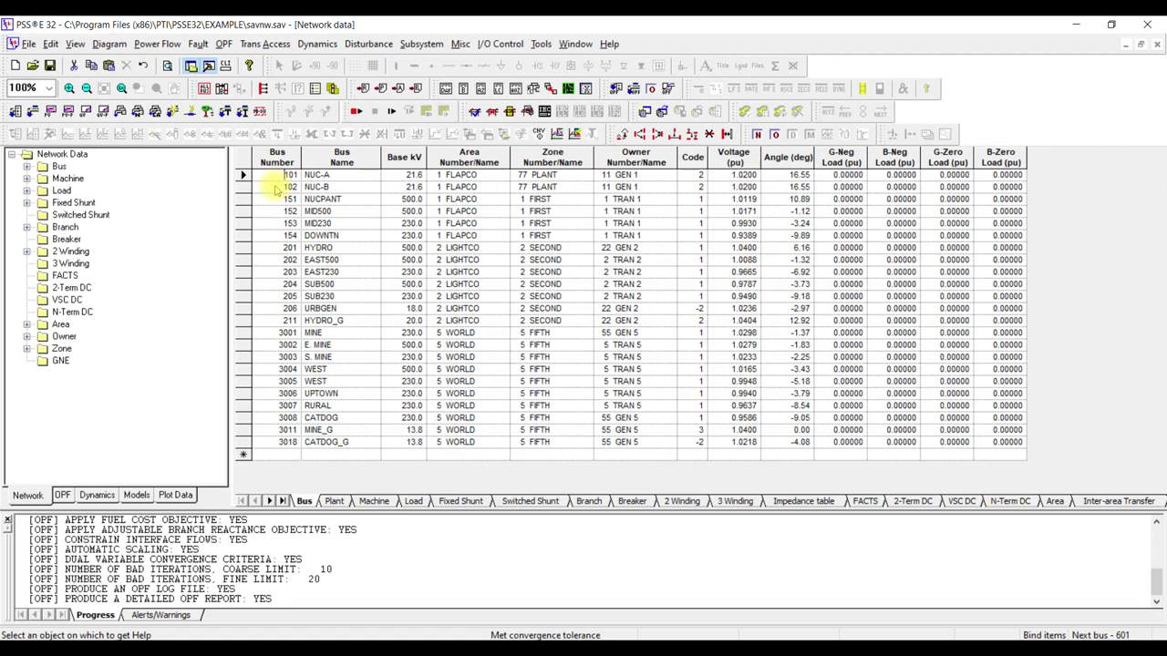
left_click_drag(358, 180, 351, 253)
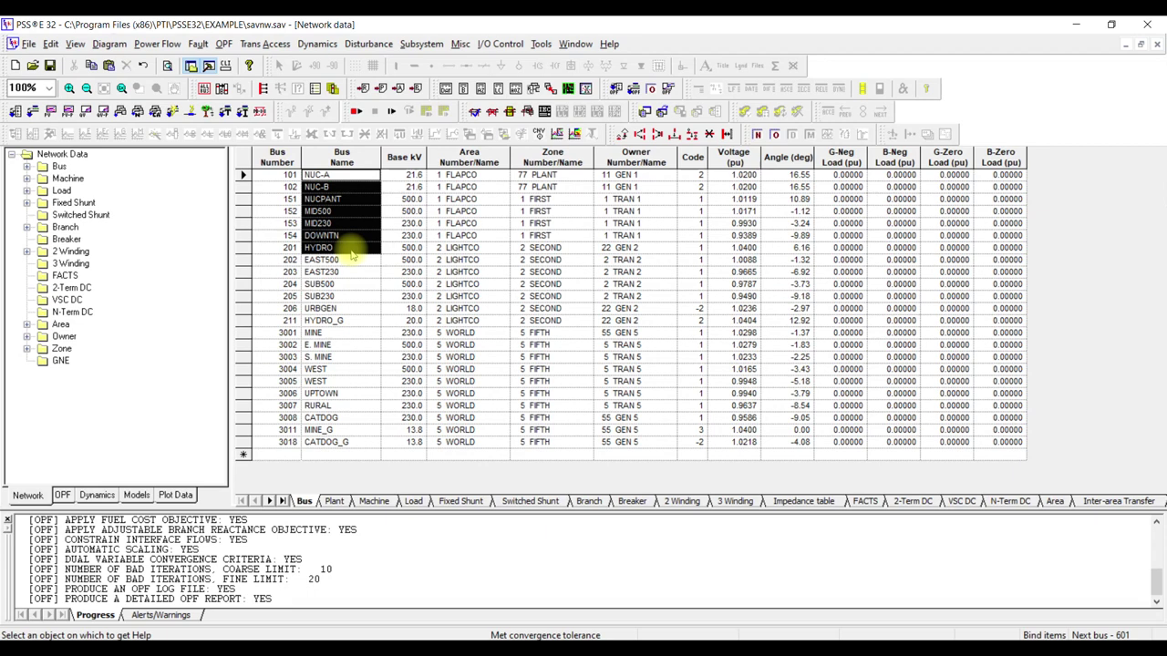
left_click(391, 178)
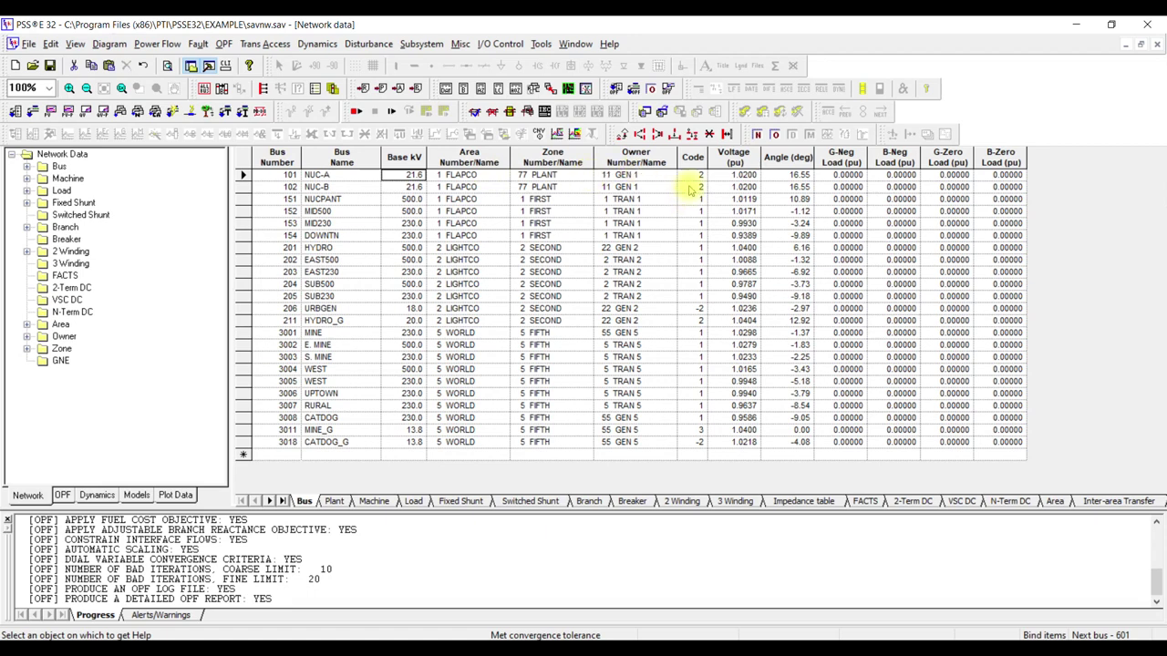
Step: Examine the code, voltage and angle columns of the Bus table
left_click(693, 157)
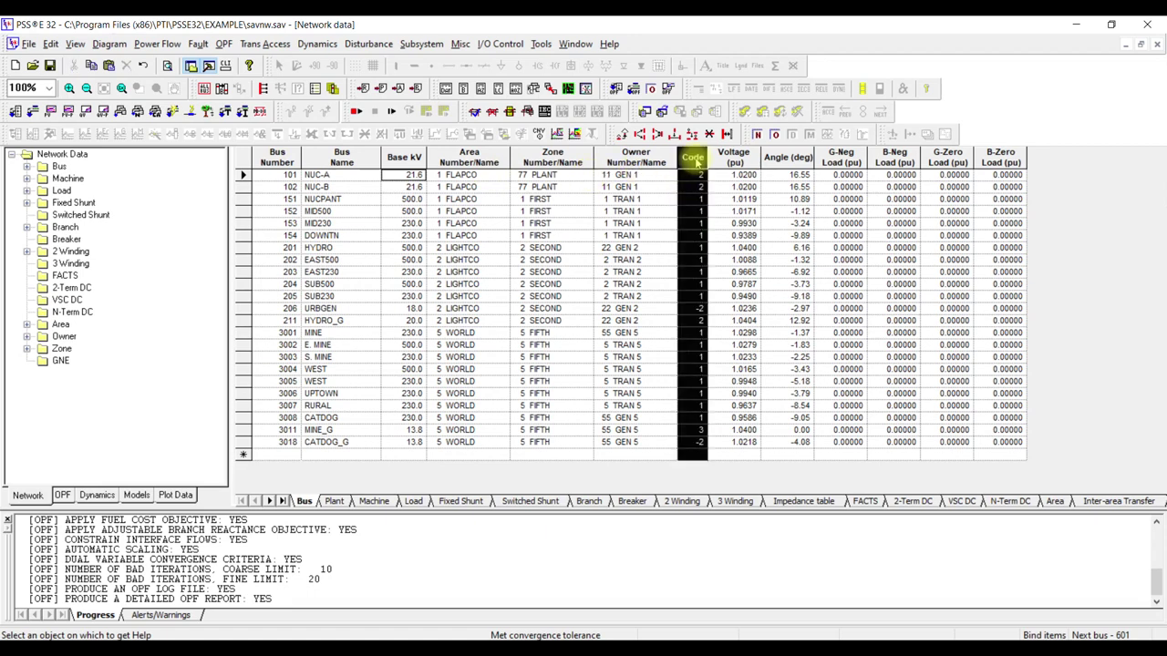
left_click(695, 173)
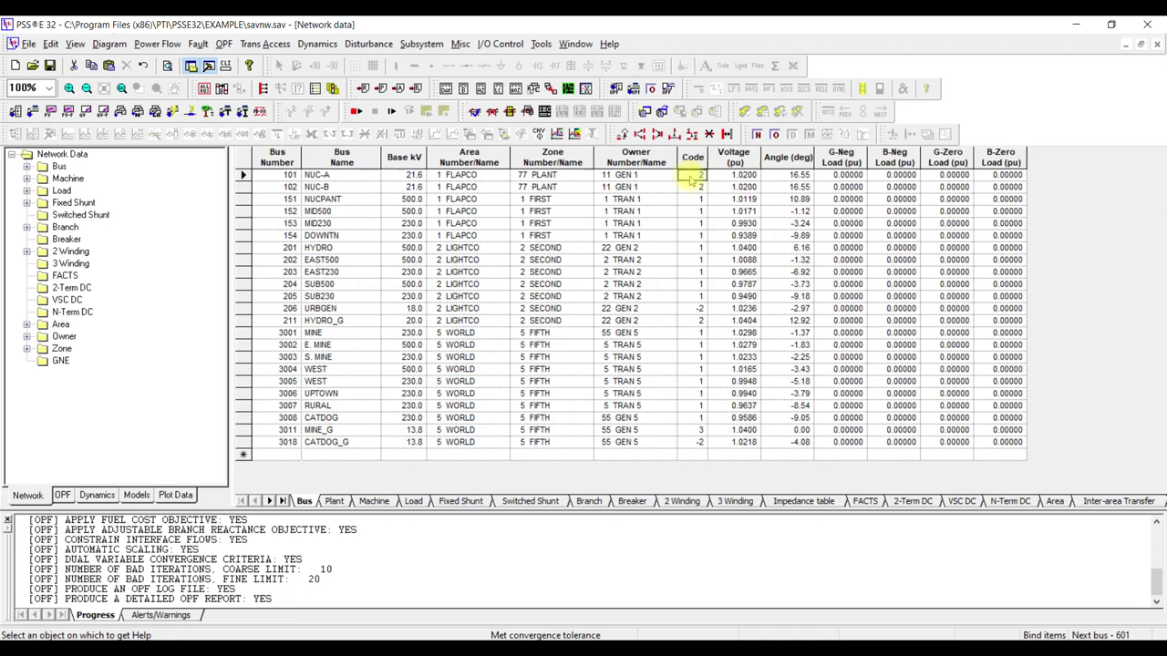
left_click(732, 161)
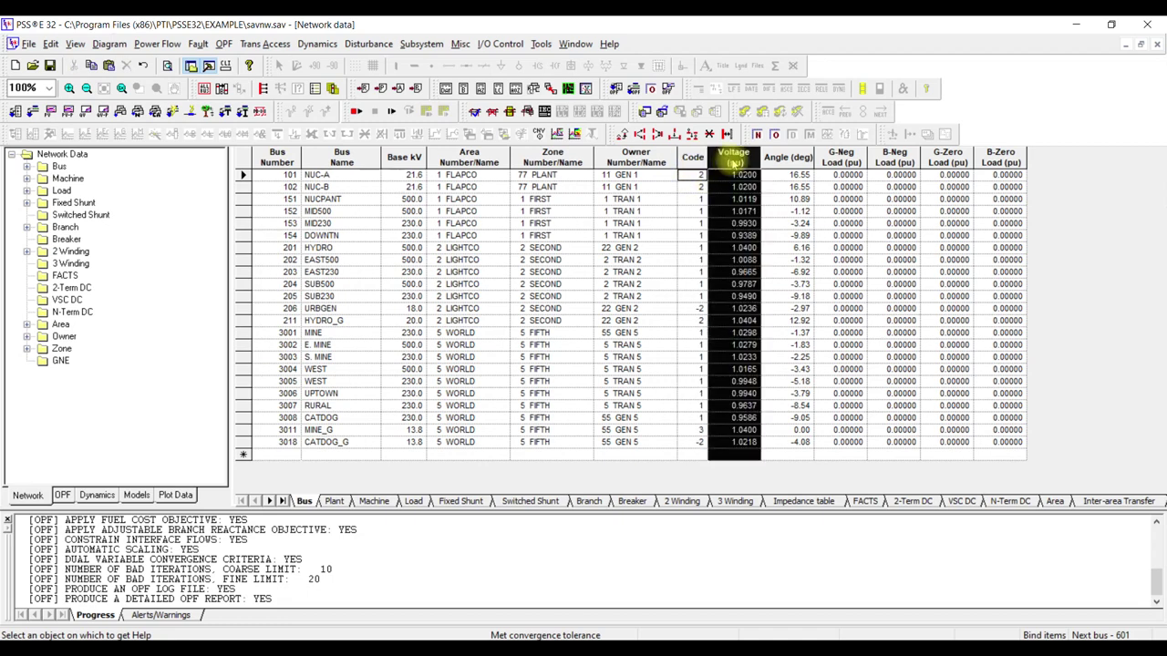
left_click(774, 161)
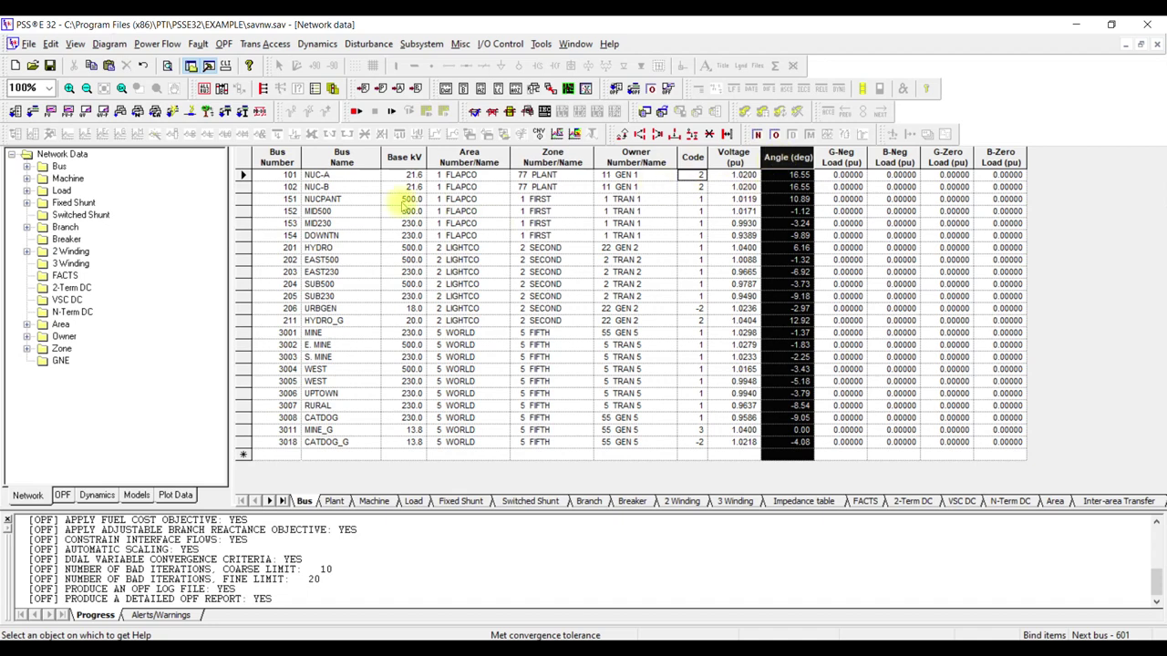
Step: Examine the bus number and Id columns of the Machine table, checking the Plant table for comparison
left_click(373, 502)
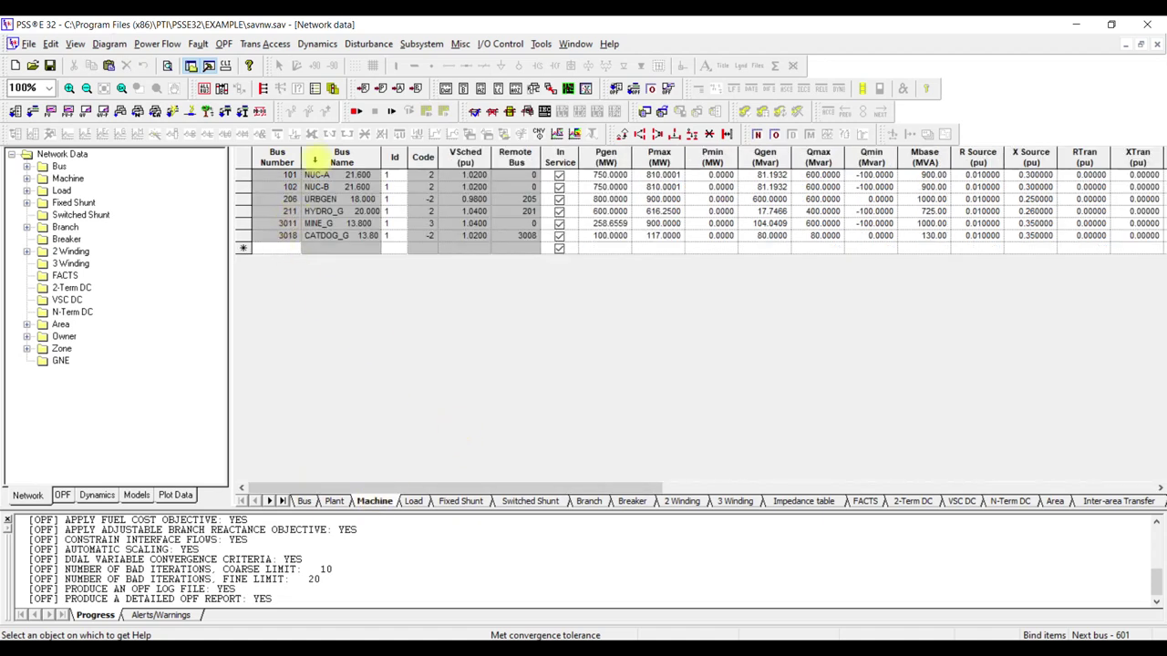
left_click(276, 157)
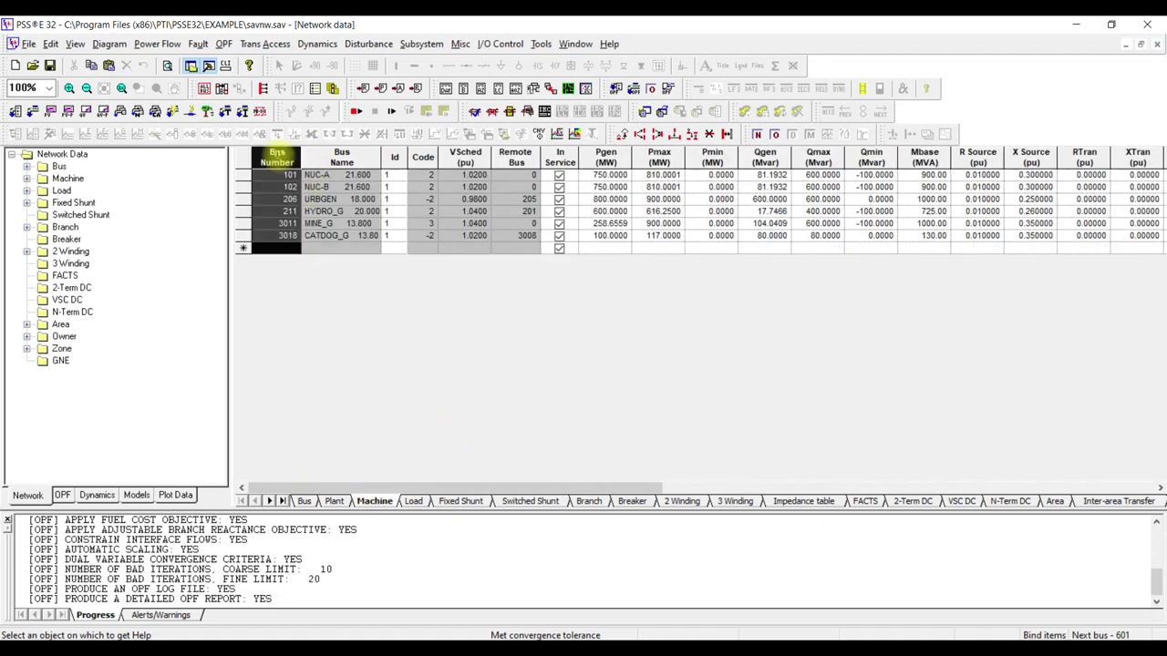
left_click(394, 158)
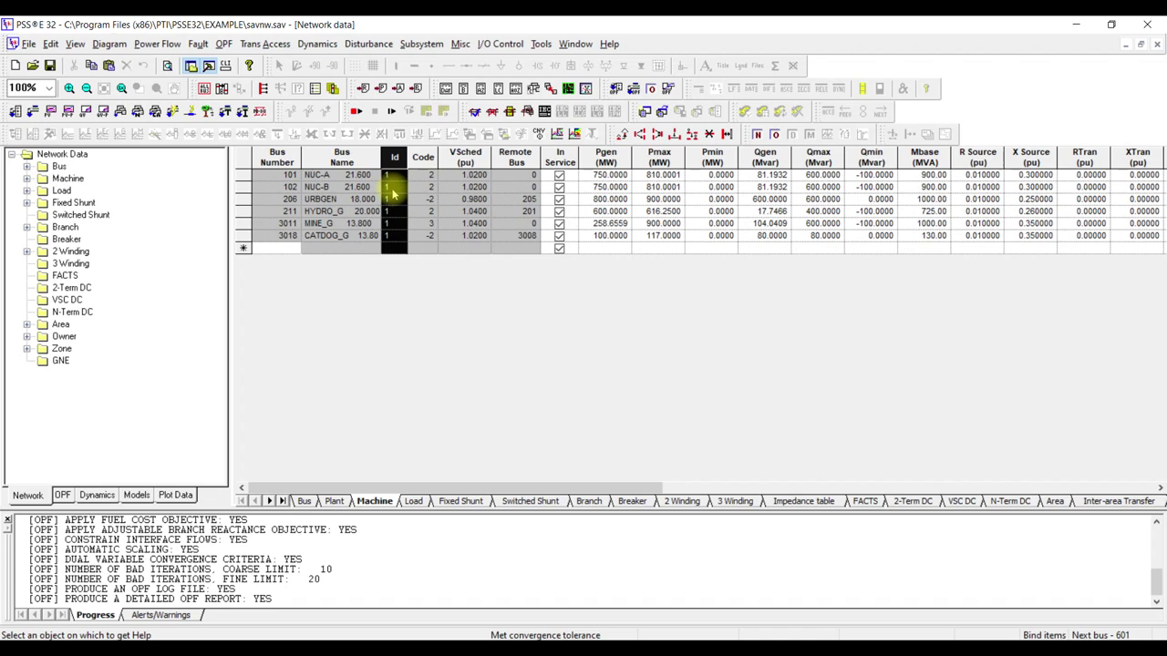
left_click(334, 500)
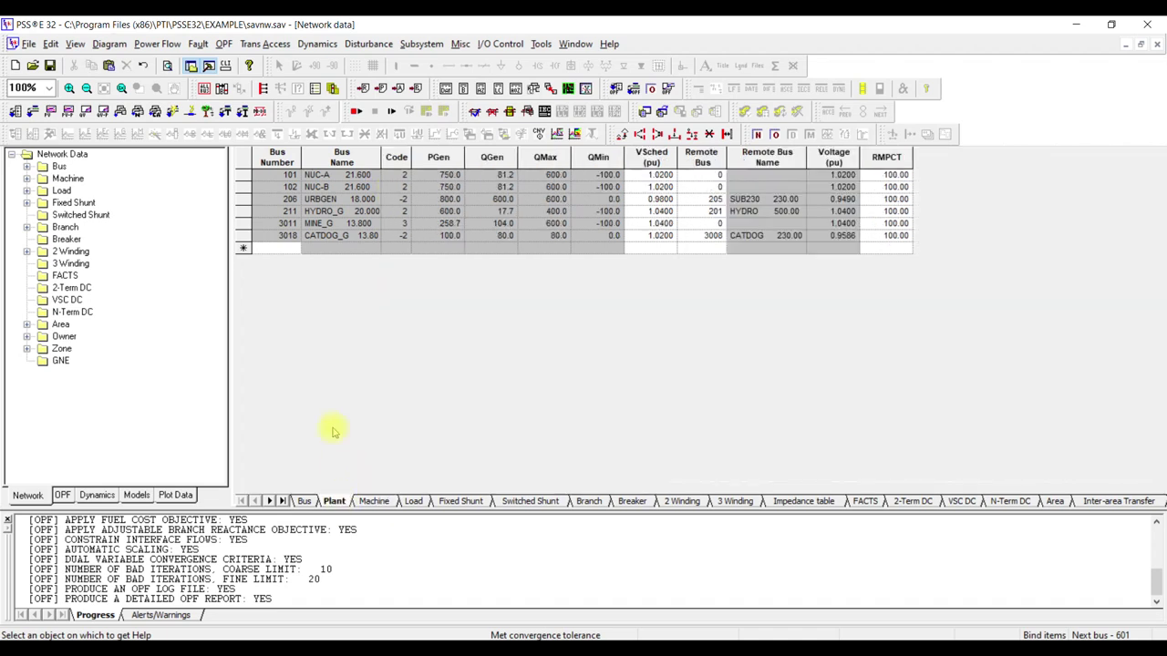
left_click(374, 502)
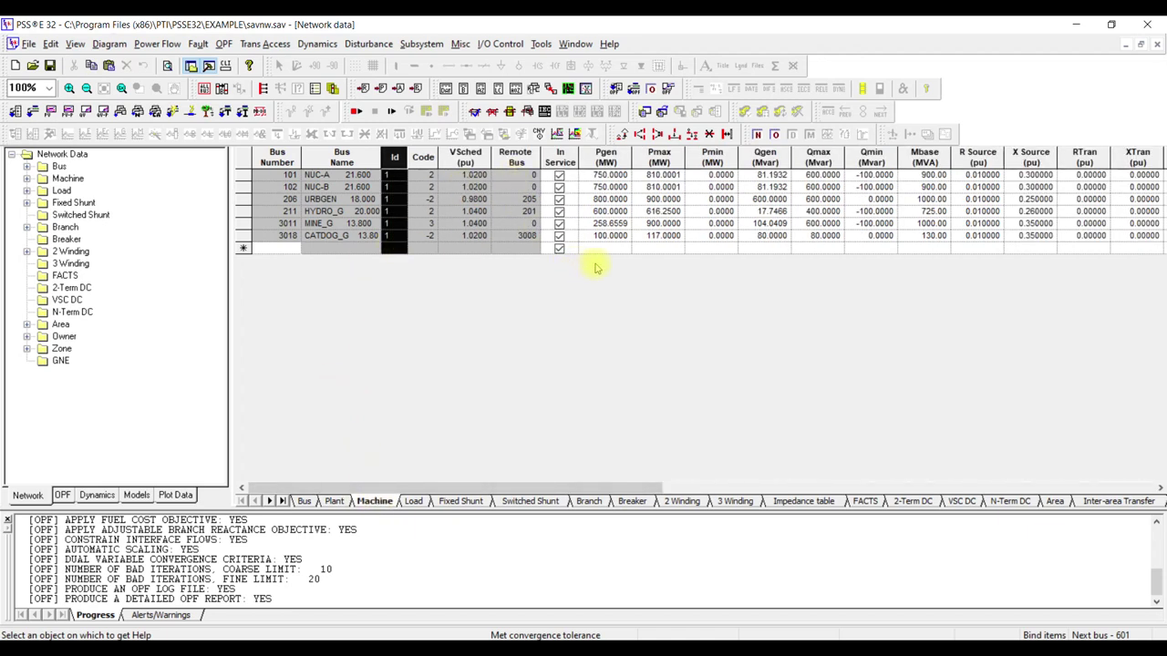
Step: Examine the machines' Pgen, Pmax, Pmin, Qmax and Qmin columns, consulting the generator capability curve image in Photos for the reactive limits
left_click(607, 156)
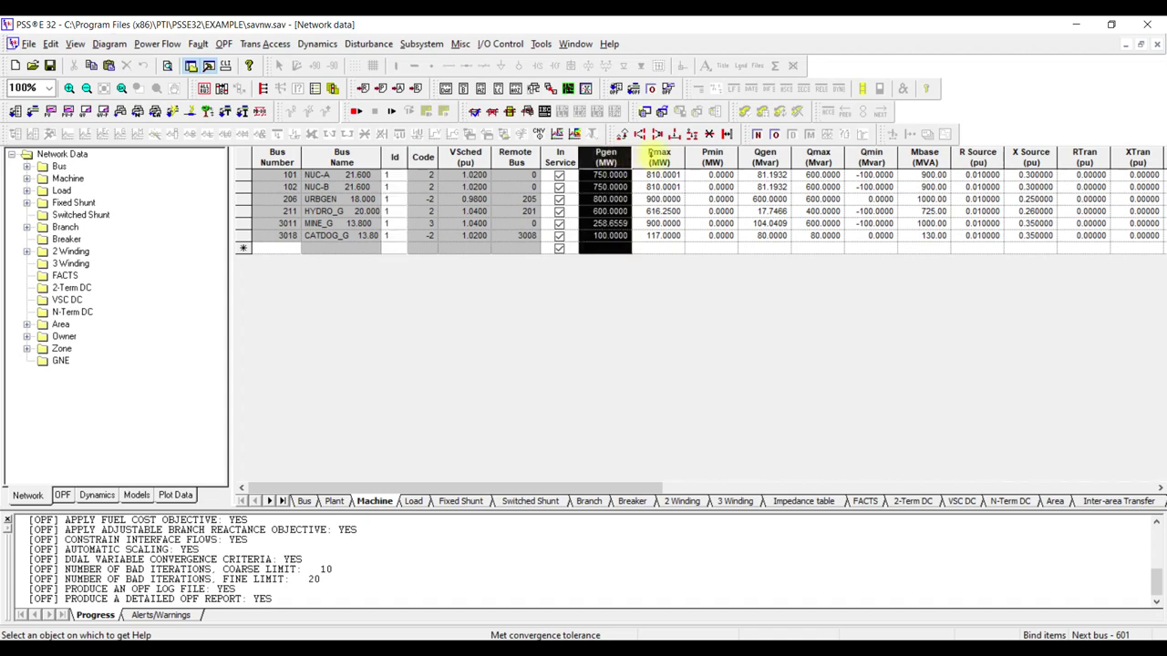
left_click(658, 157)
left_click(715, 159)
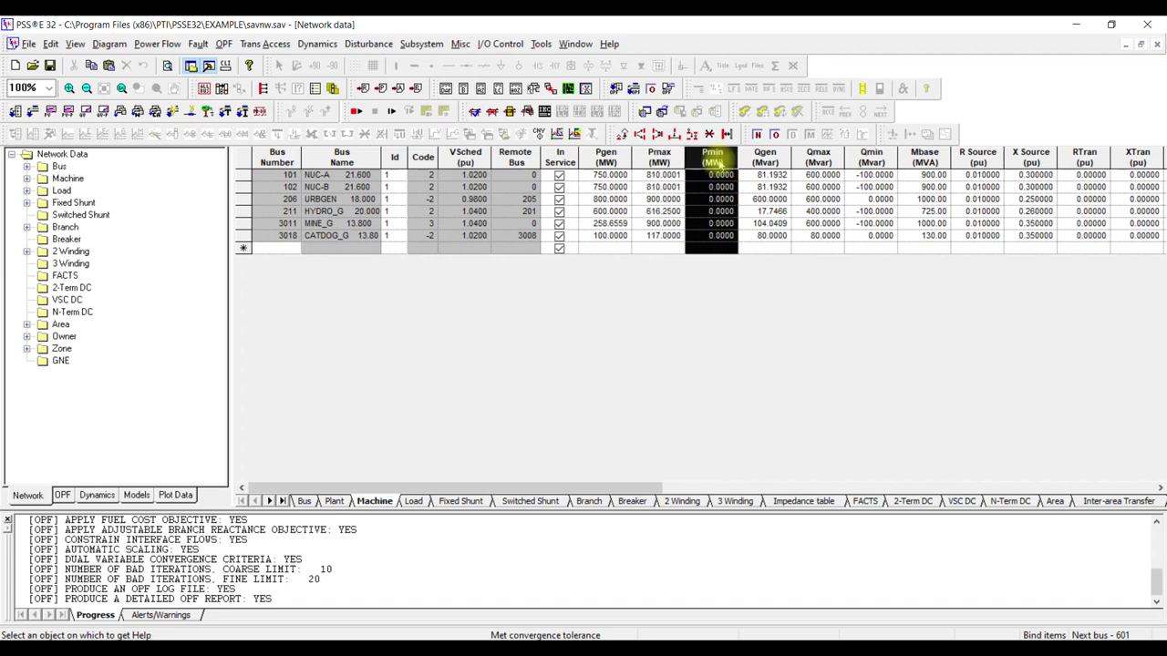
left_click_drag(818, 157, 871, 158)
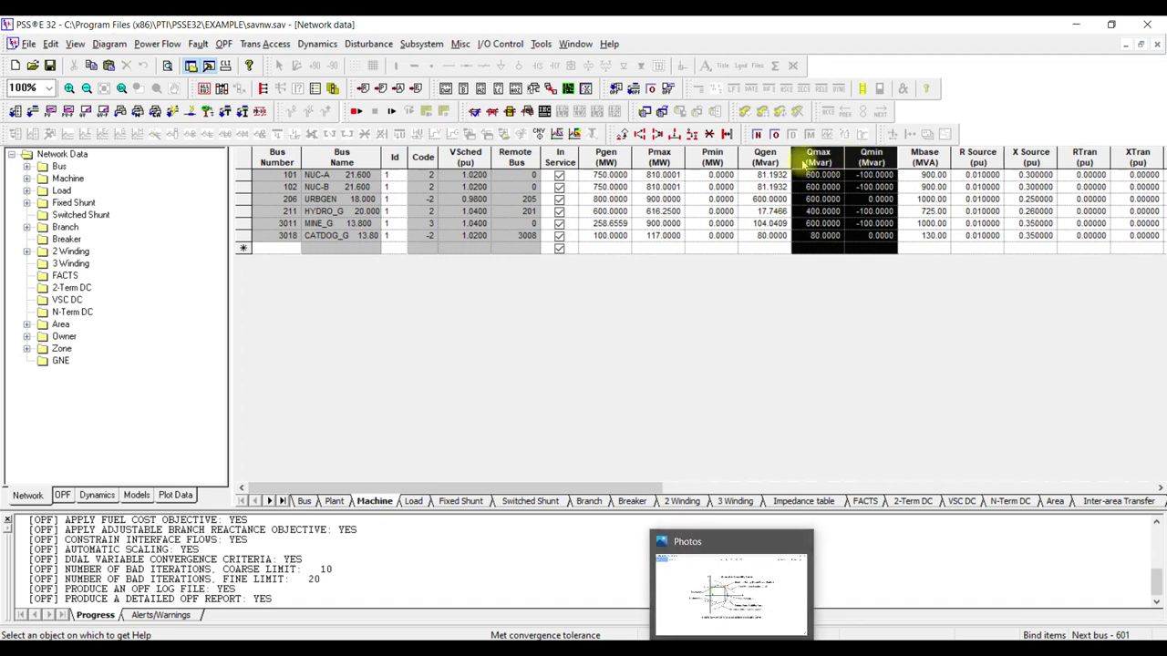
key("alt+Tab")
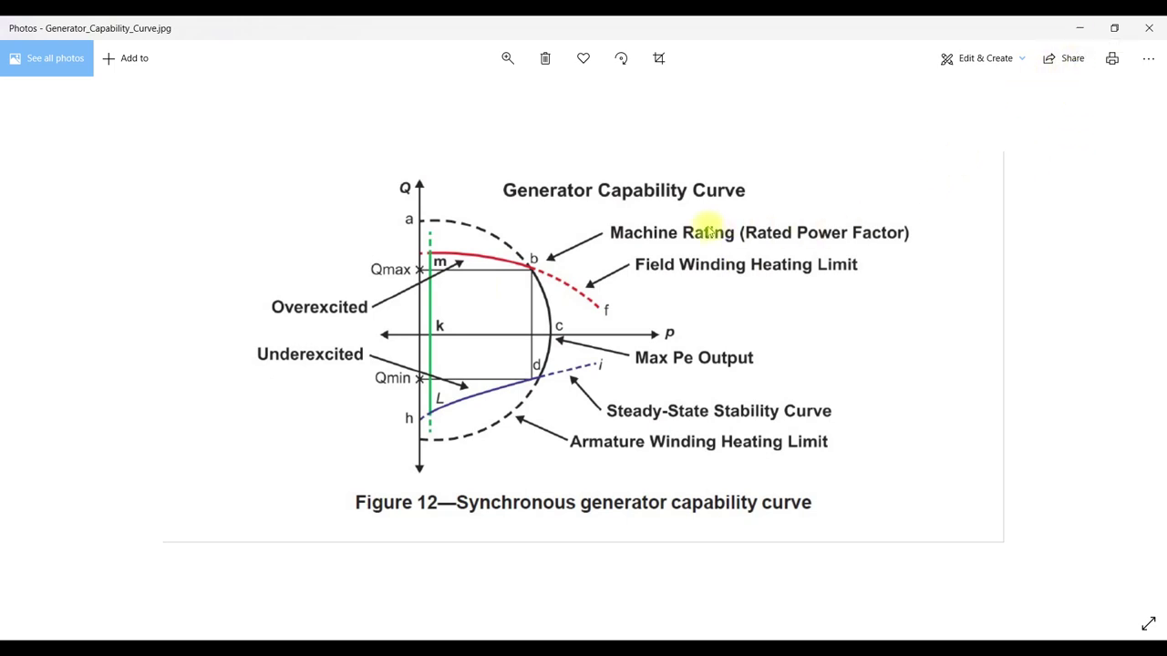
left_click(1081, 30)
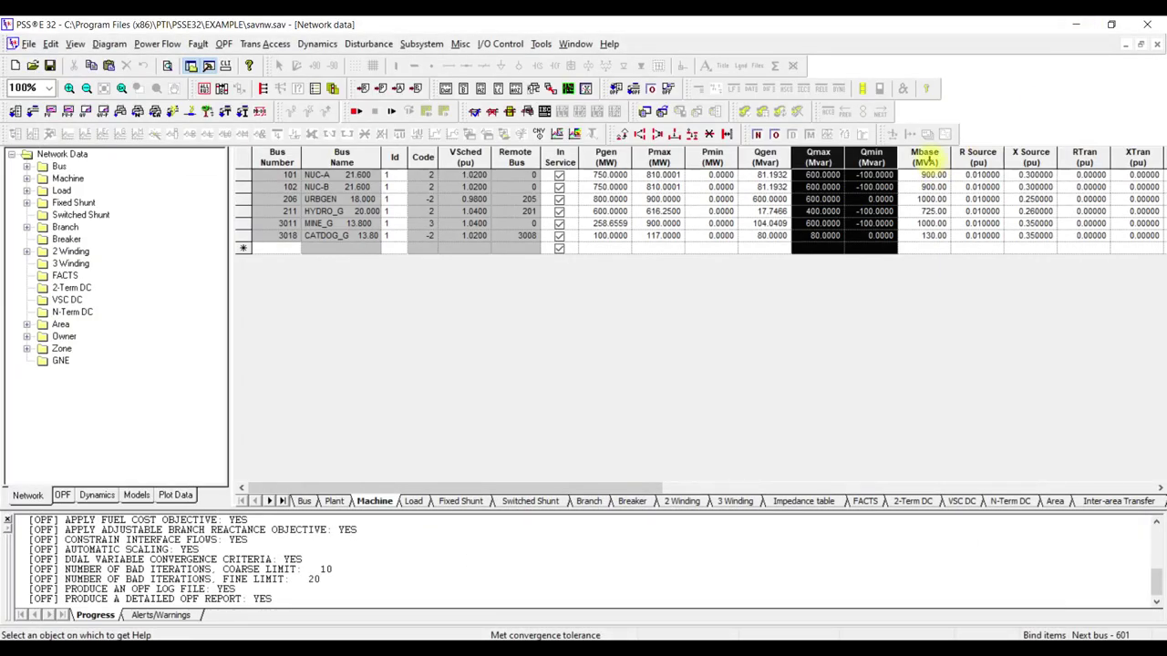
Step: Examine the machines' Mbase, R Source and X Source columns
left_click(926, 160)
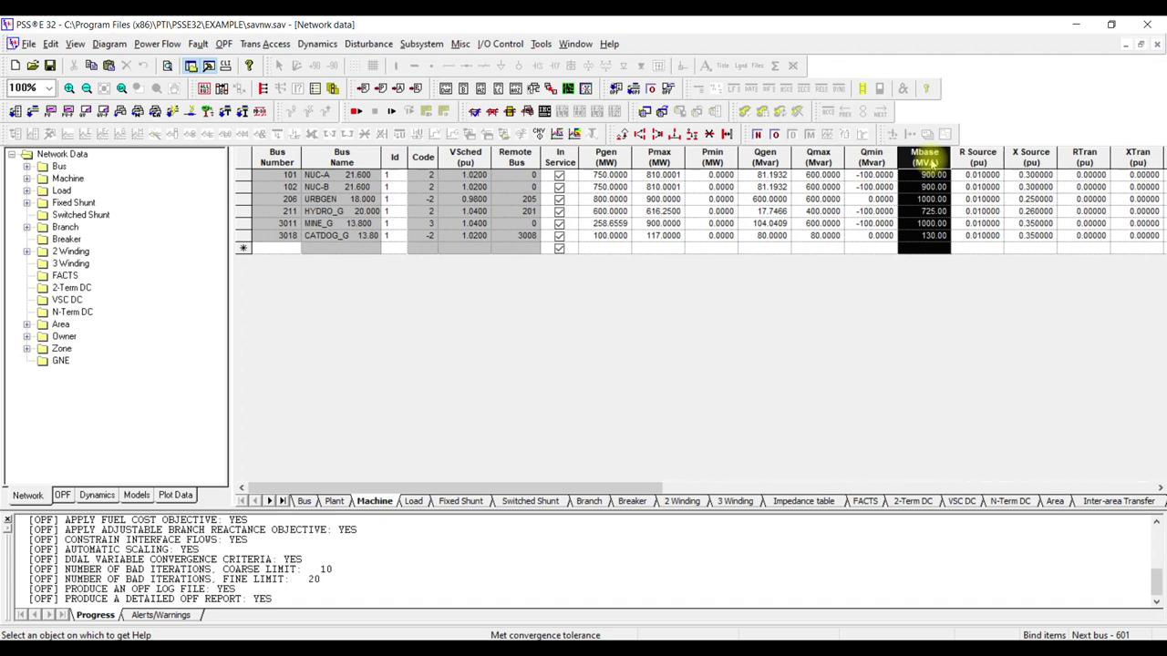
left_click(977, 156)
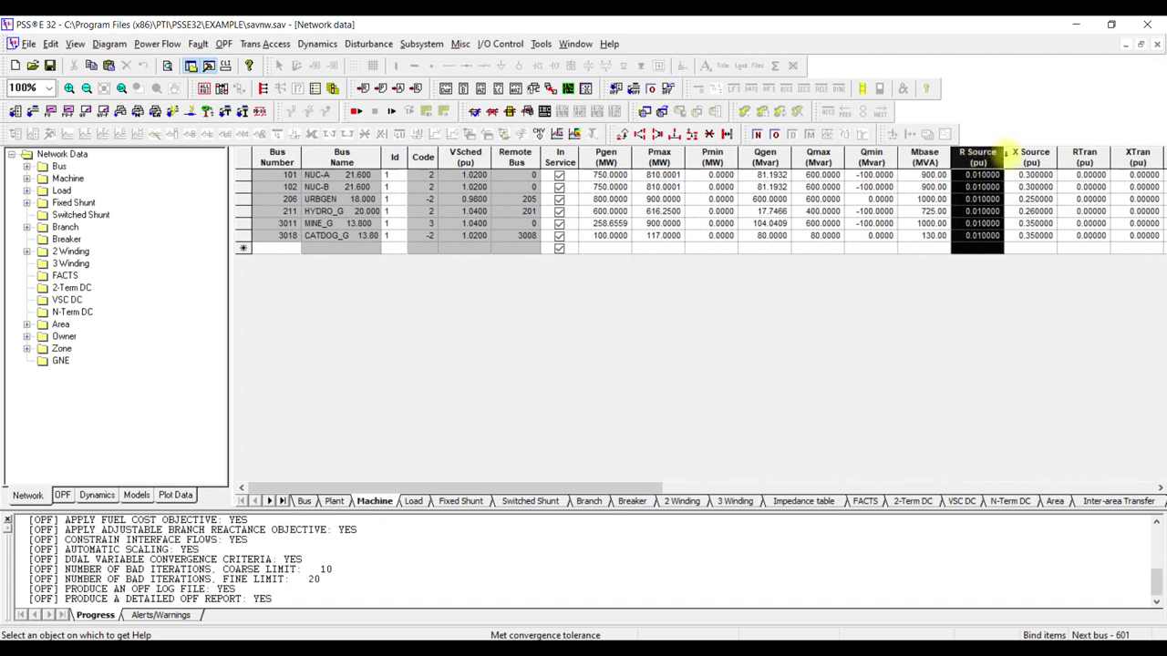
left_click_drag(1006, 155, 1031, 156)
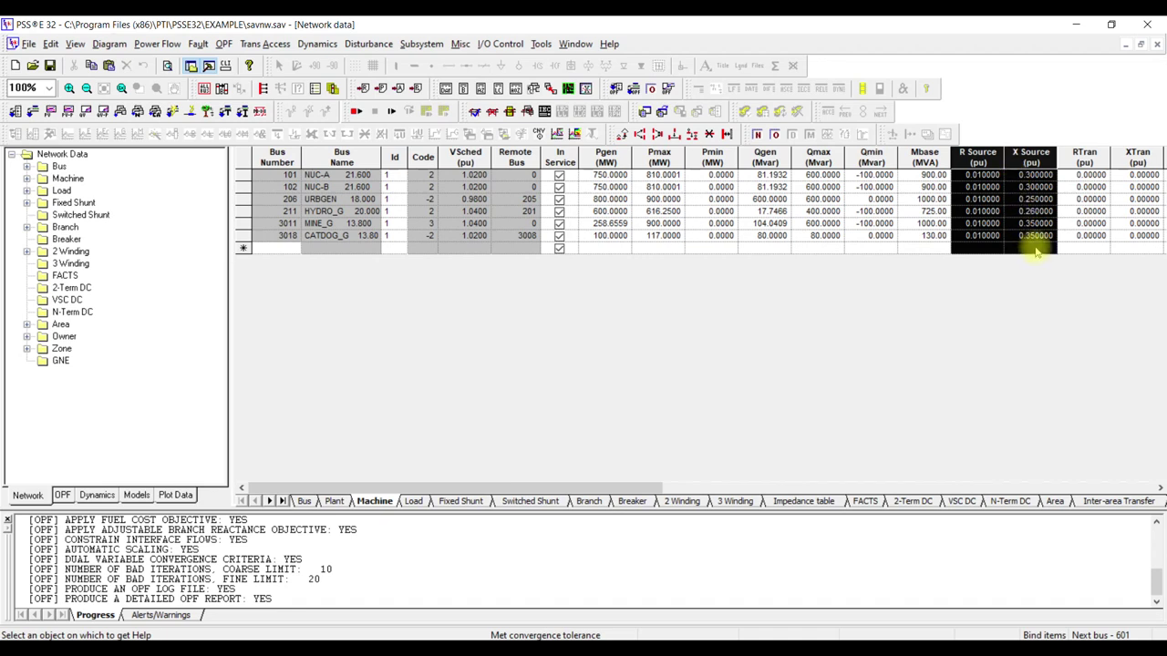
Step: Examine the bus number, Id, Pload and Qload columns of the Load table
left_click(414, 502)
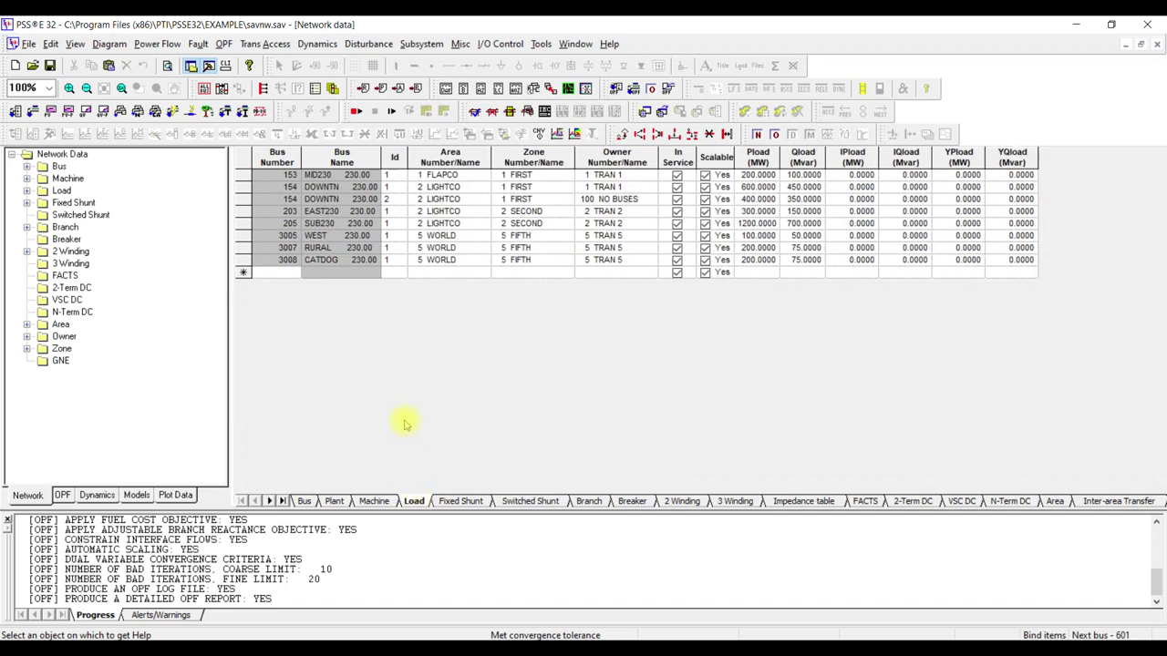
left_click(276, 157)
left_click_drag(310, 159, 395, 165)
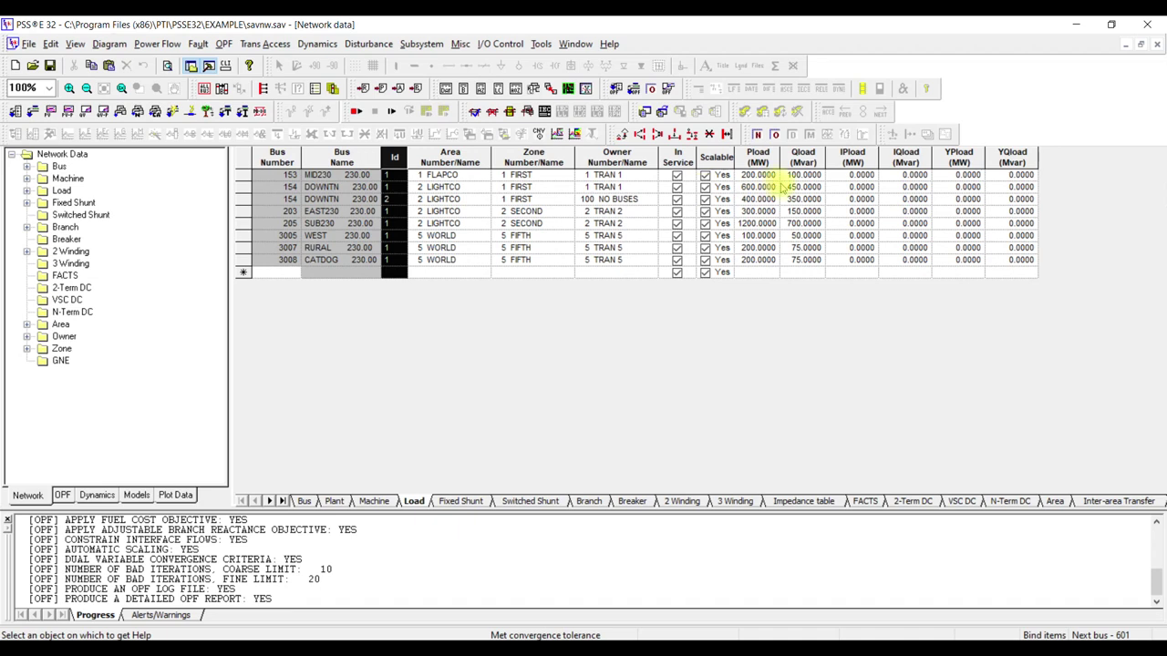
left_click_drag(758, 155, 802, 156)
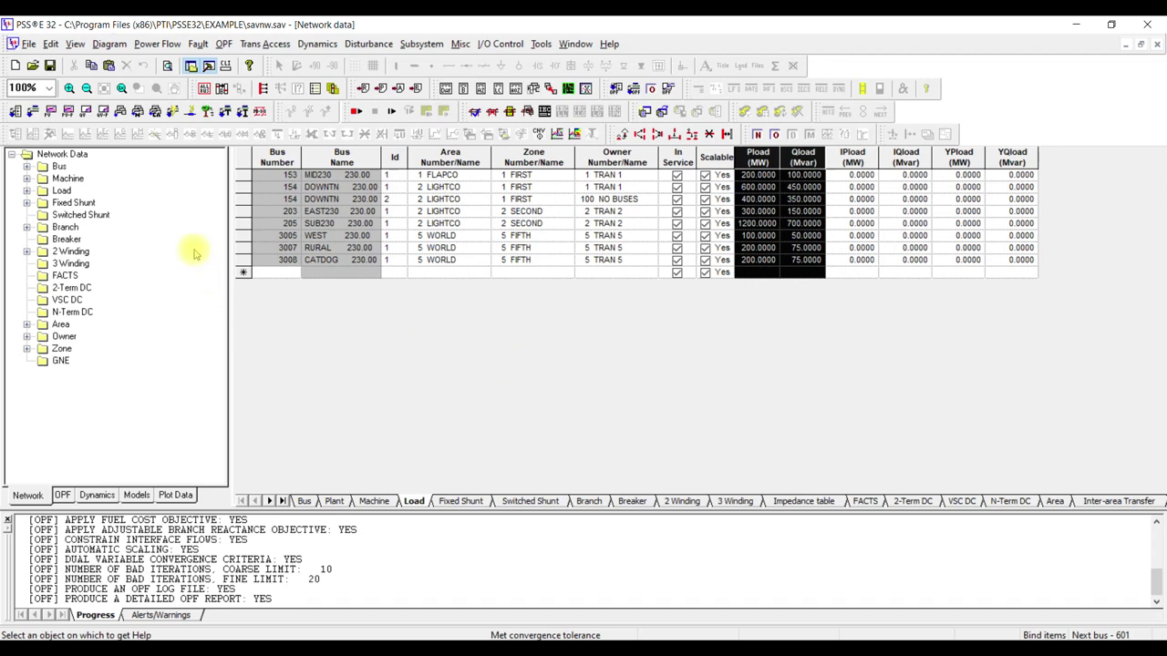
Step: Open the one-line diagram savnw.sld from the EXAMPLE folder, using the Slider Binary file (*.sld) type
left_click(33, 67)
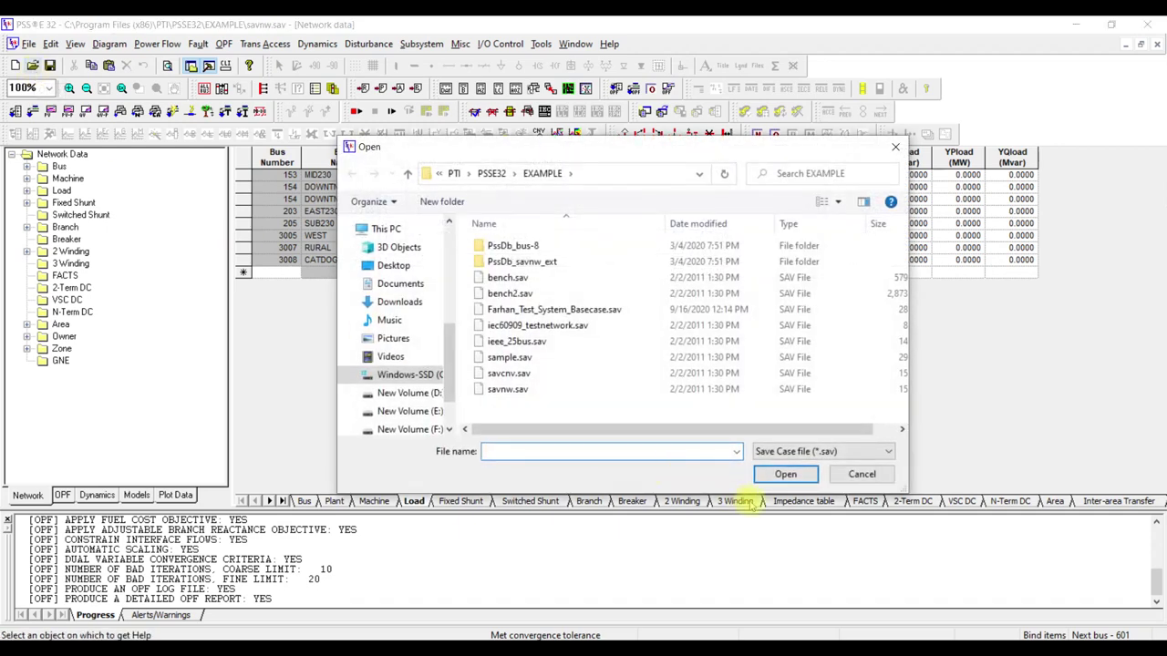
left_click(775, 453)
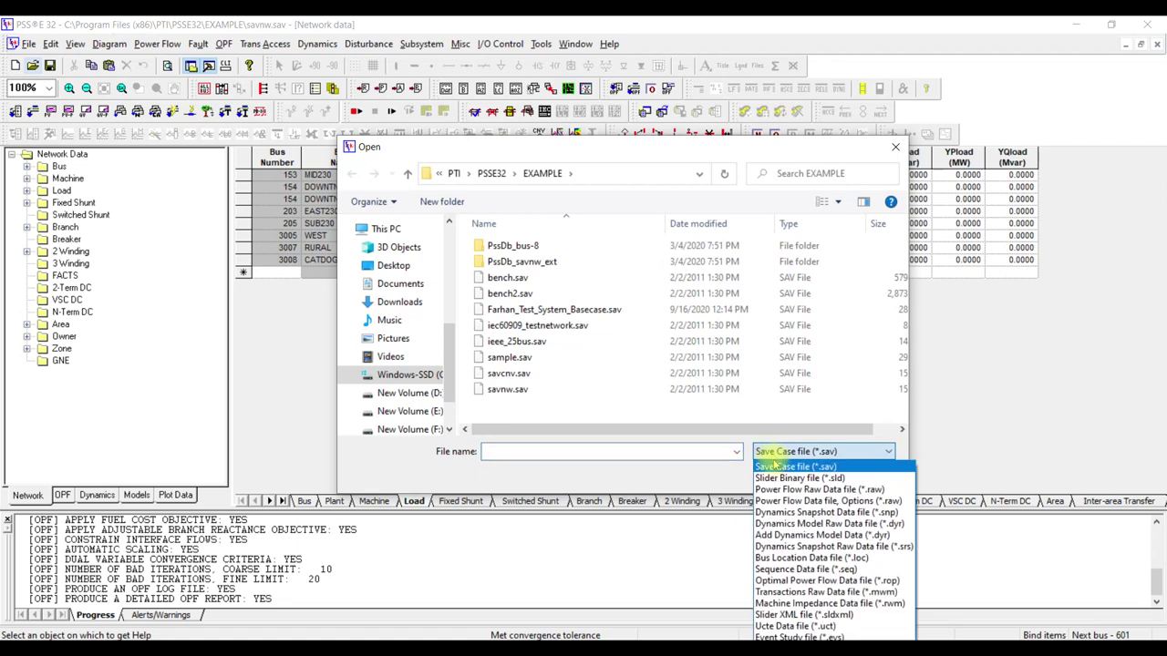
left_click(779, 478)
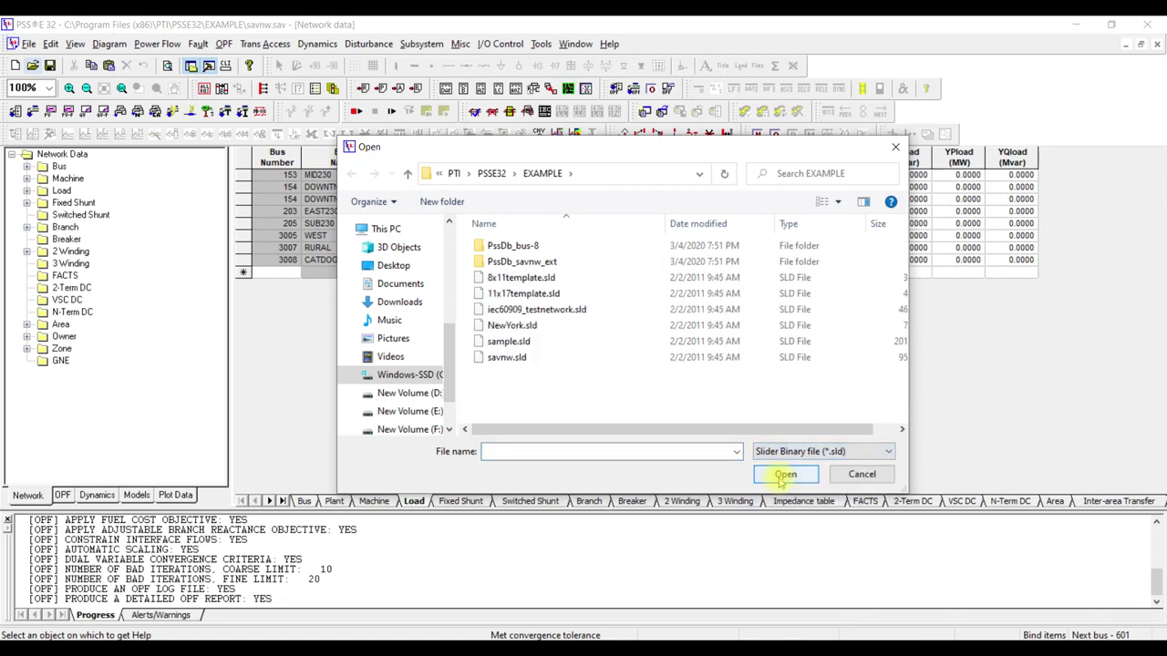
left_click(500, 361)
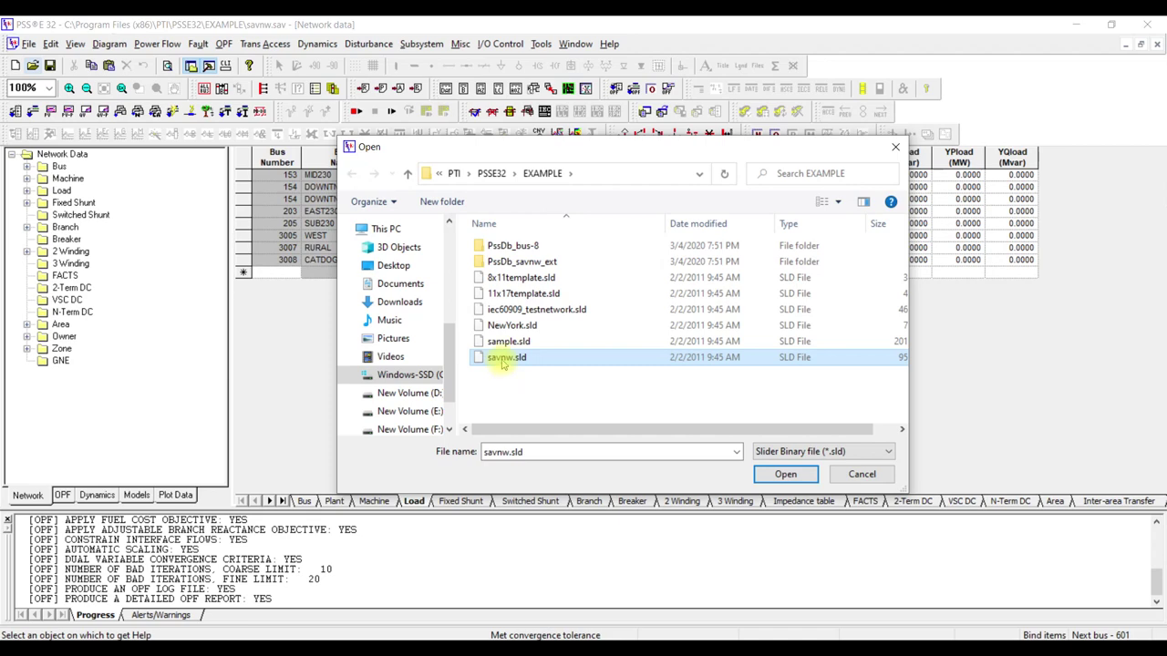
double_click(500, 360)
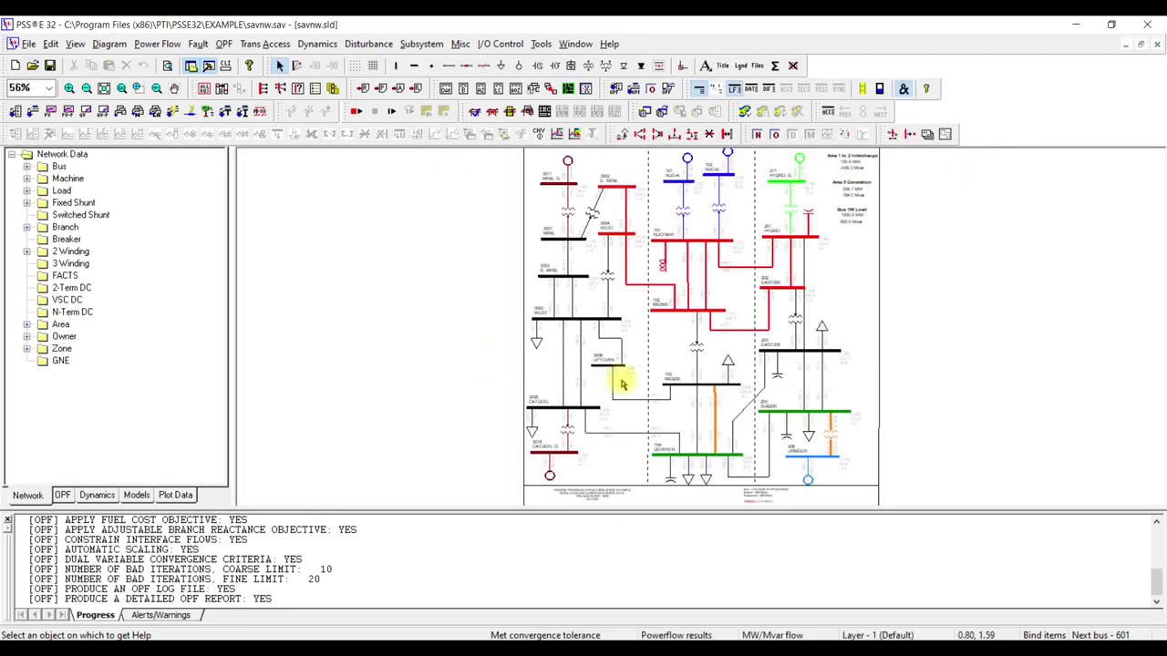
Step: Inspect the upper part of the one-line diagram across areas 5, 1 and 2, alternating with the Load table in the network data
scroll(621, 384, "up", 3)
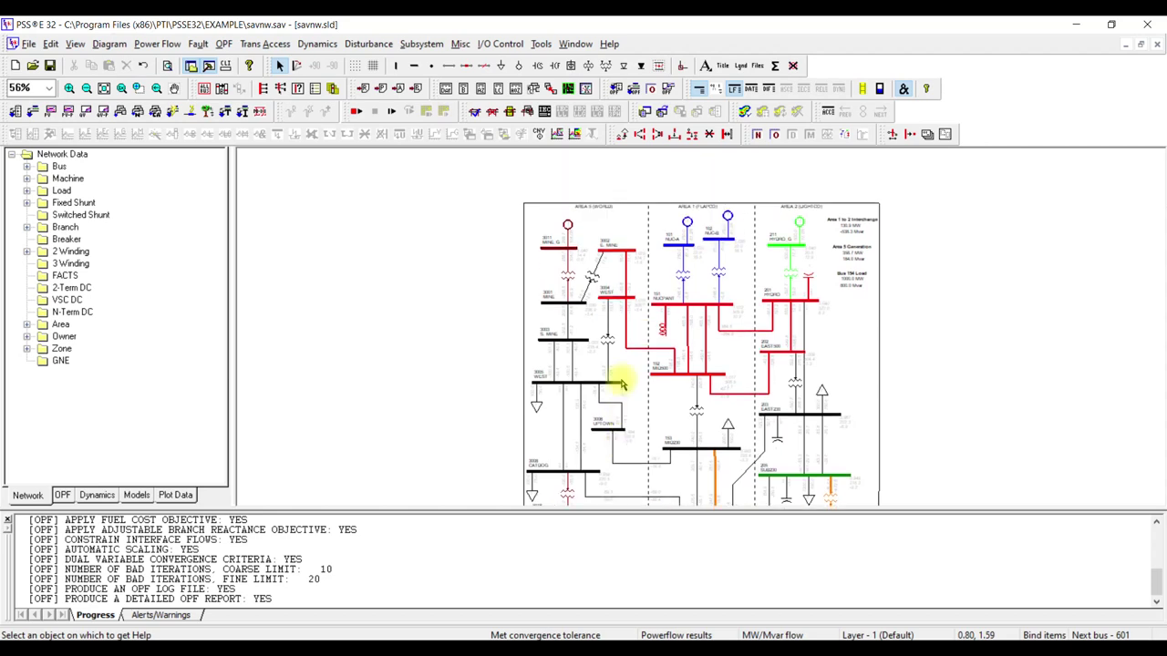
scroll(622, 383, "up", 5)
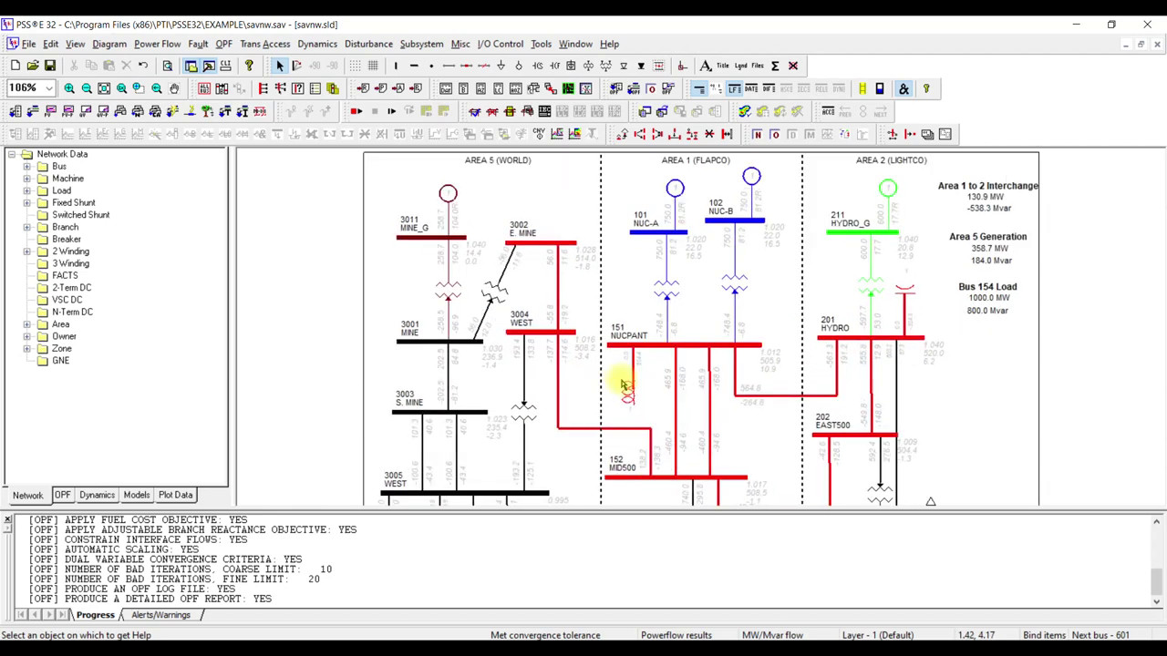
scroll(536, 214, "up", 1)
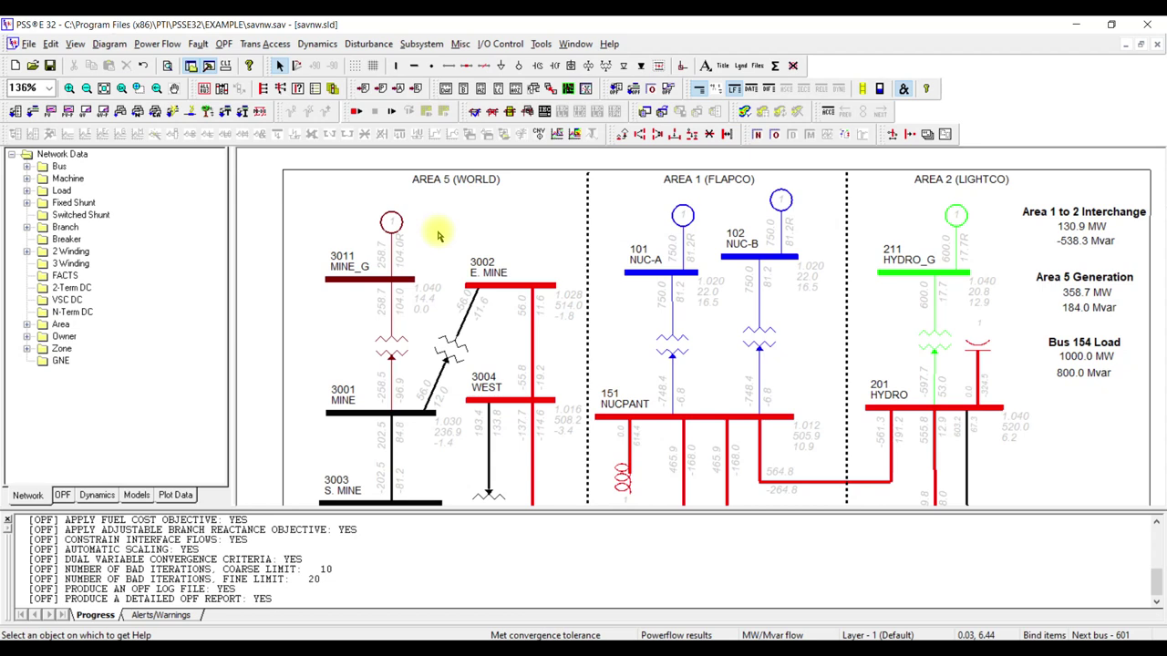
key("ctrl+Tab")
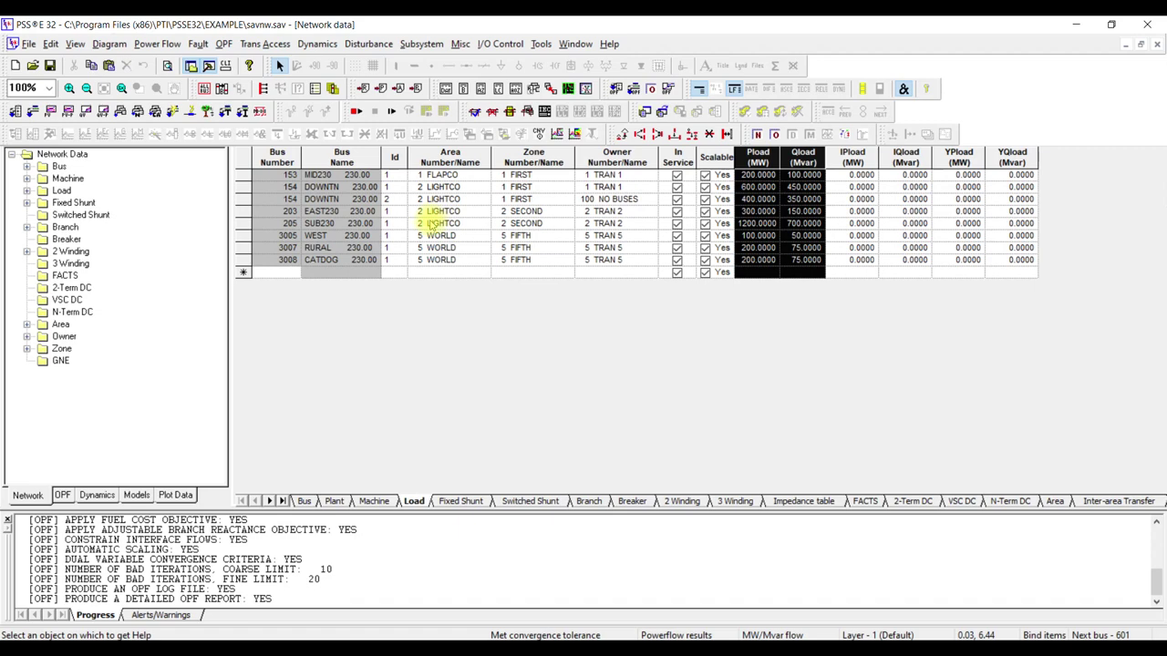
key("ctrl+Tab")
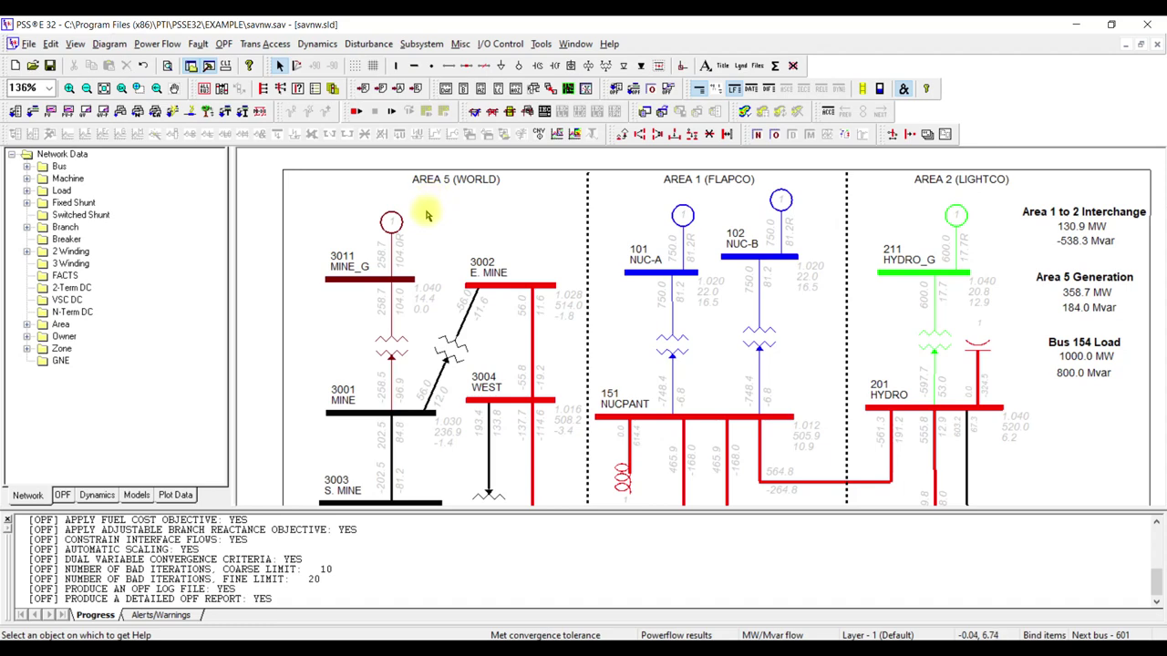
key("ctrl+Tab")
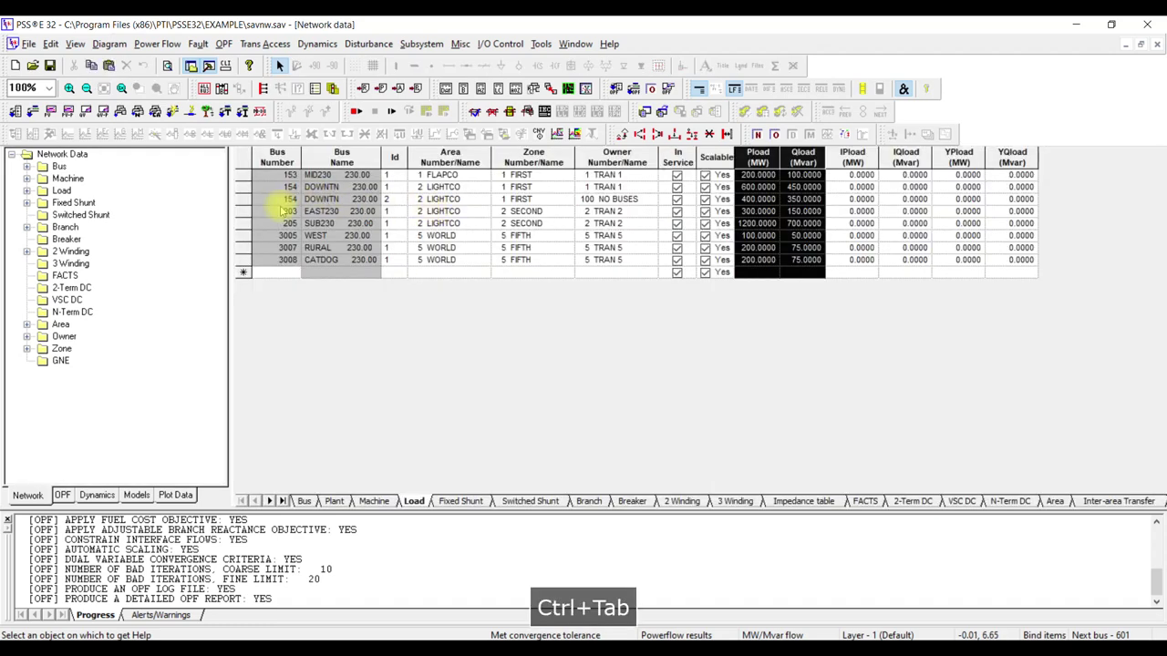
left_click(843, 272)
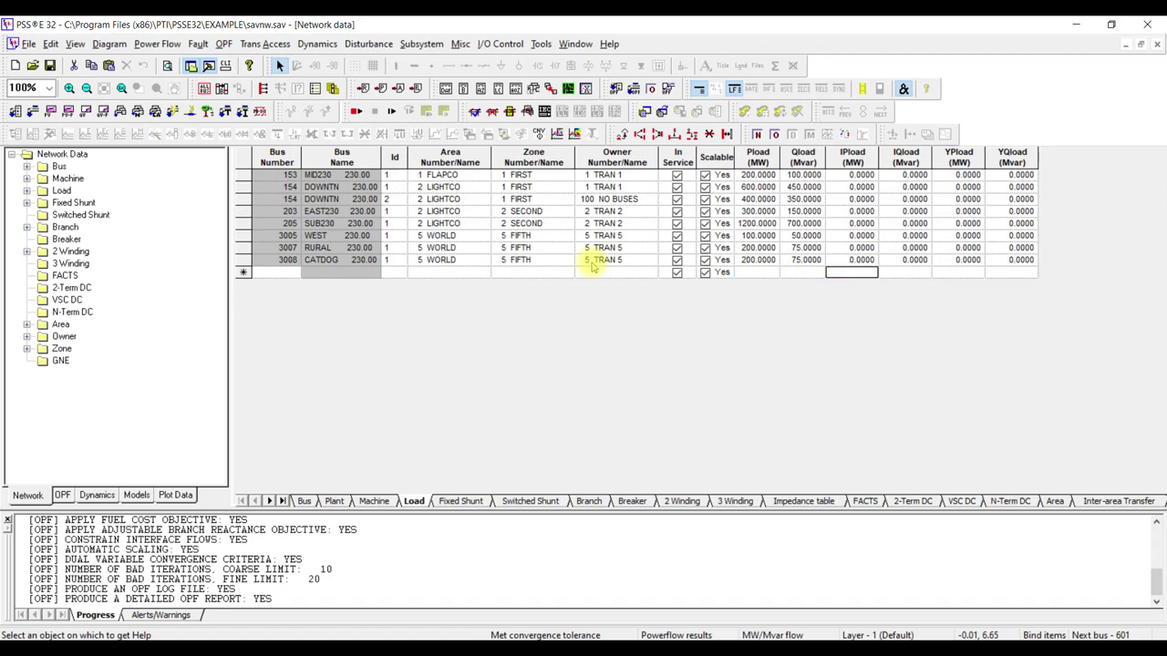
key("ctrl+Tab")
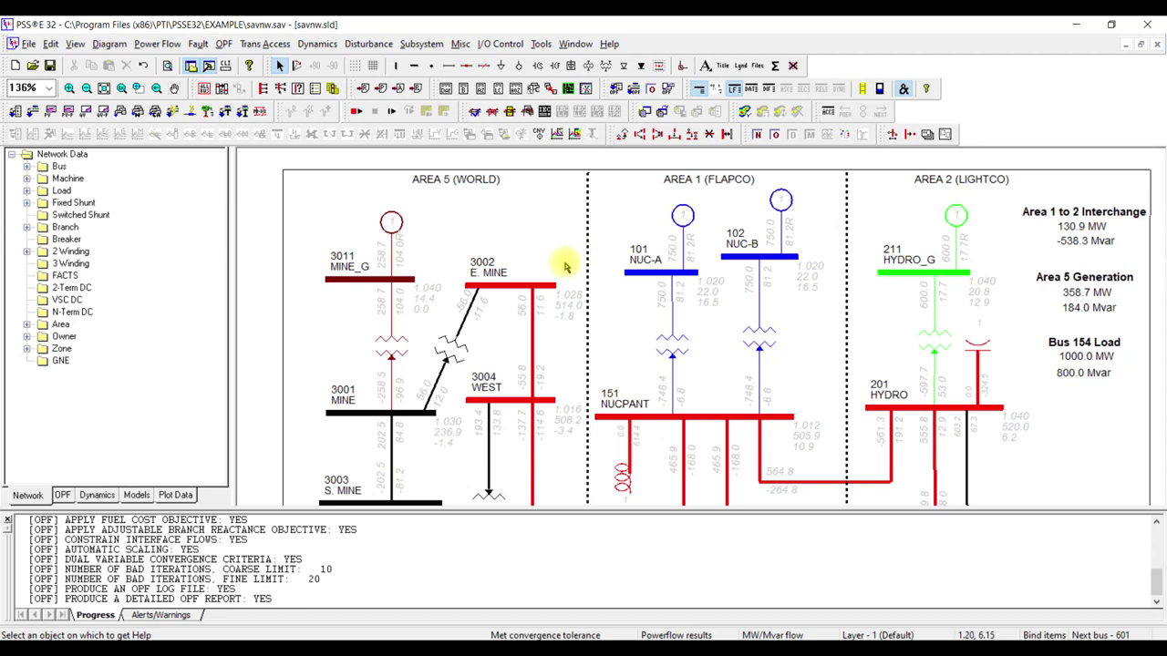
Step: Open the machine data record of the generator at bus 3011 MINE_G from the one-line diagram
left_click(397, 230)
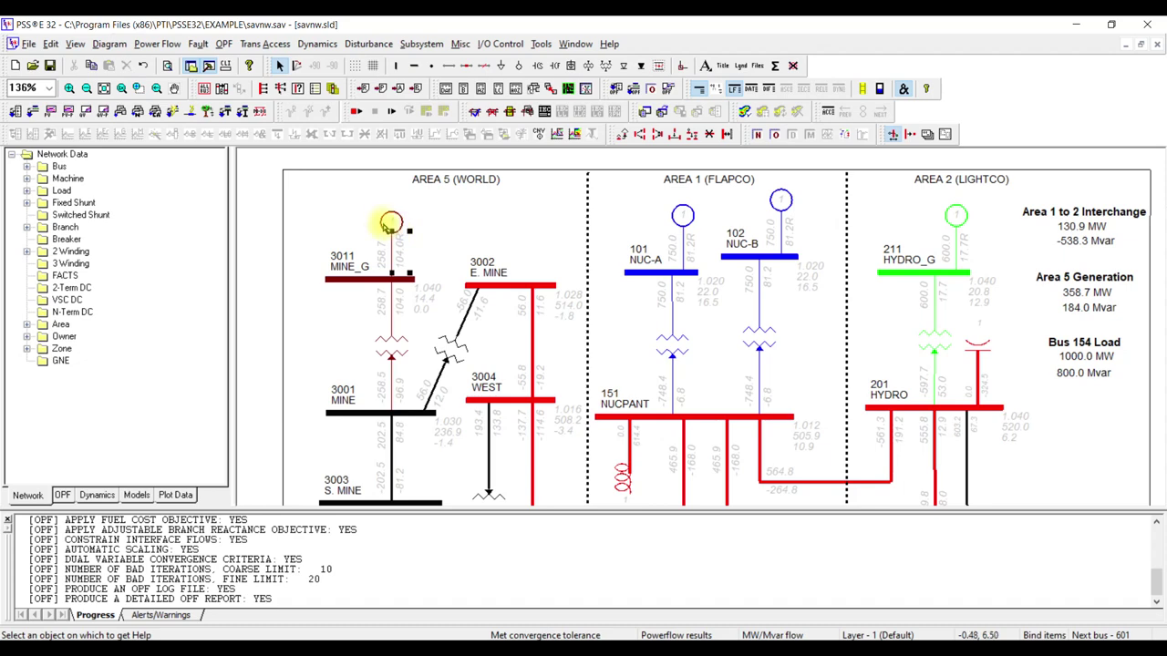
left_click(383, 223)
double_click(383, 223)
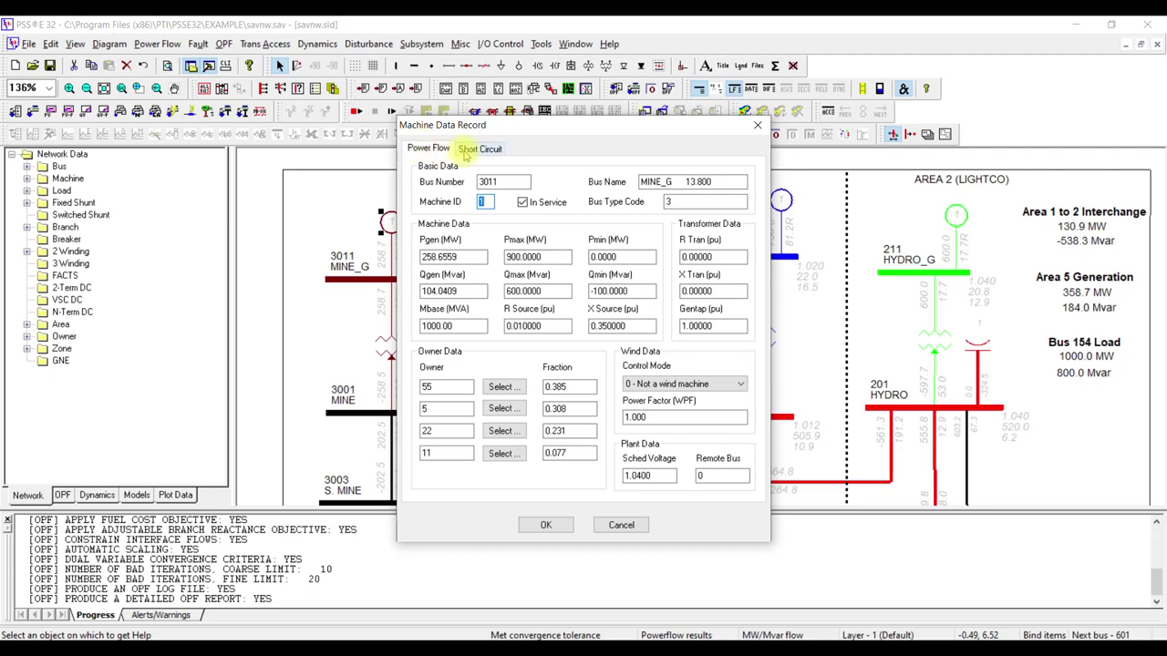
Step: Review the short-circuit and power-flow data of the bus 3011 machine, including its transformer data, and close the record
left_click(474, 149)
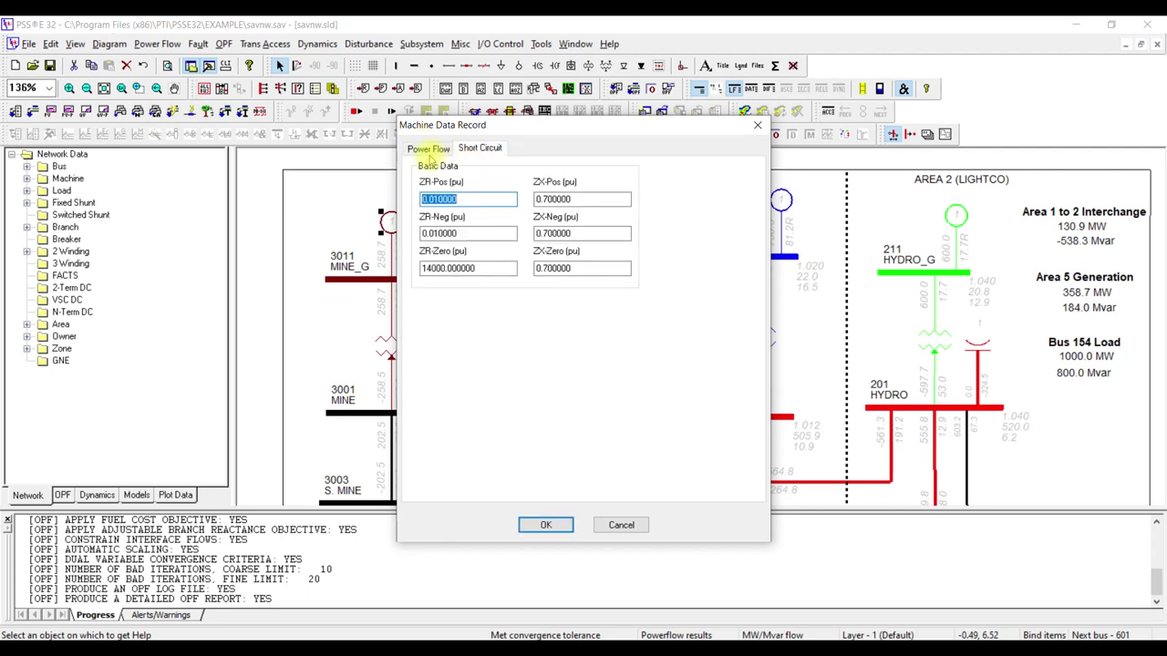
left_click(427, 152)
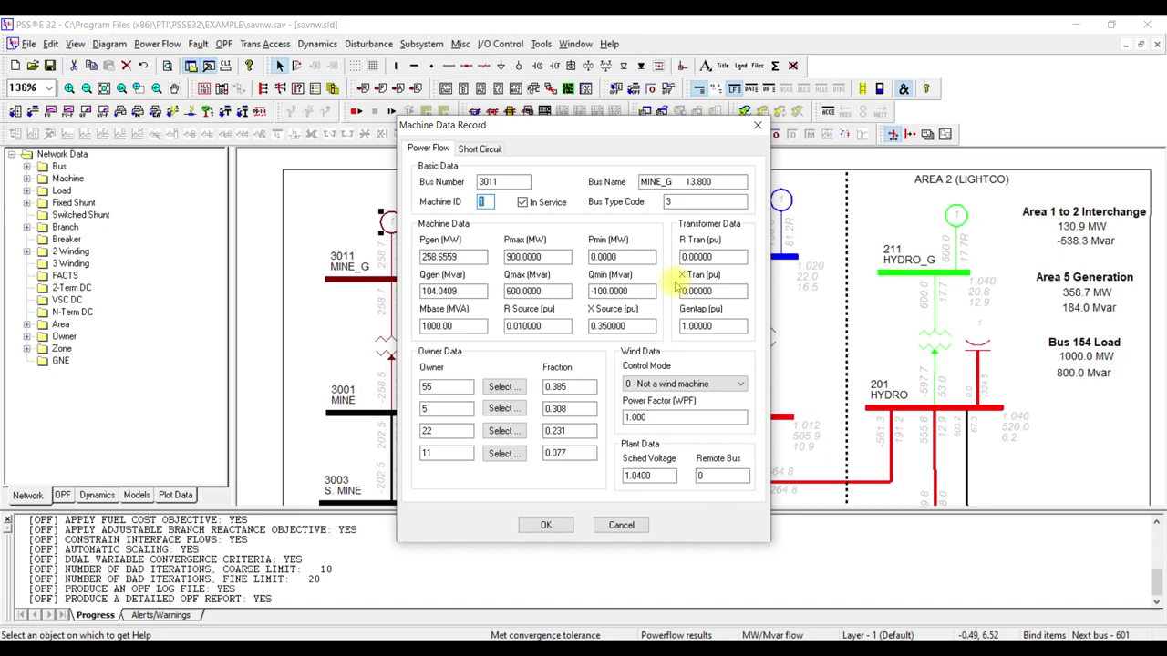
left_click_drag(620, 125, 752, 120)
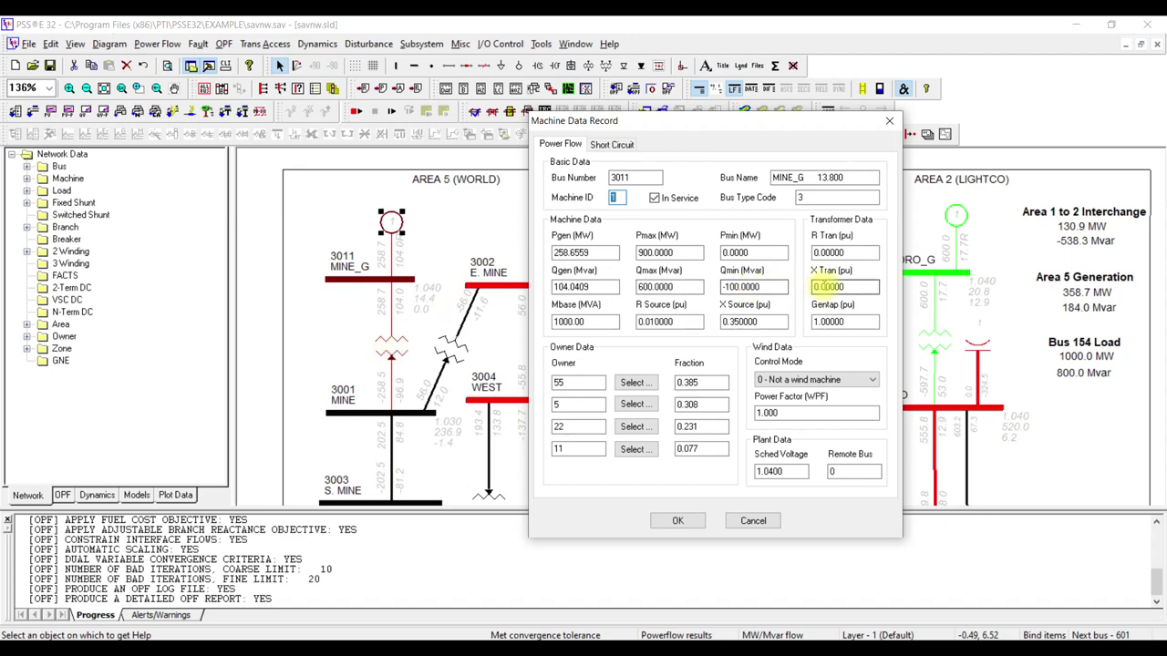
left_click_drag(727, 134, 616, 133)
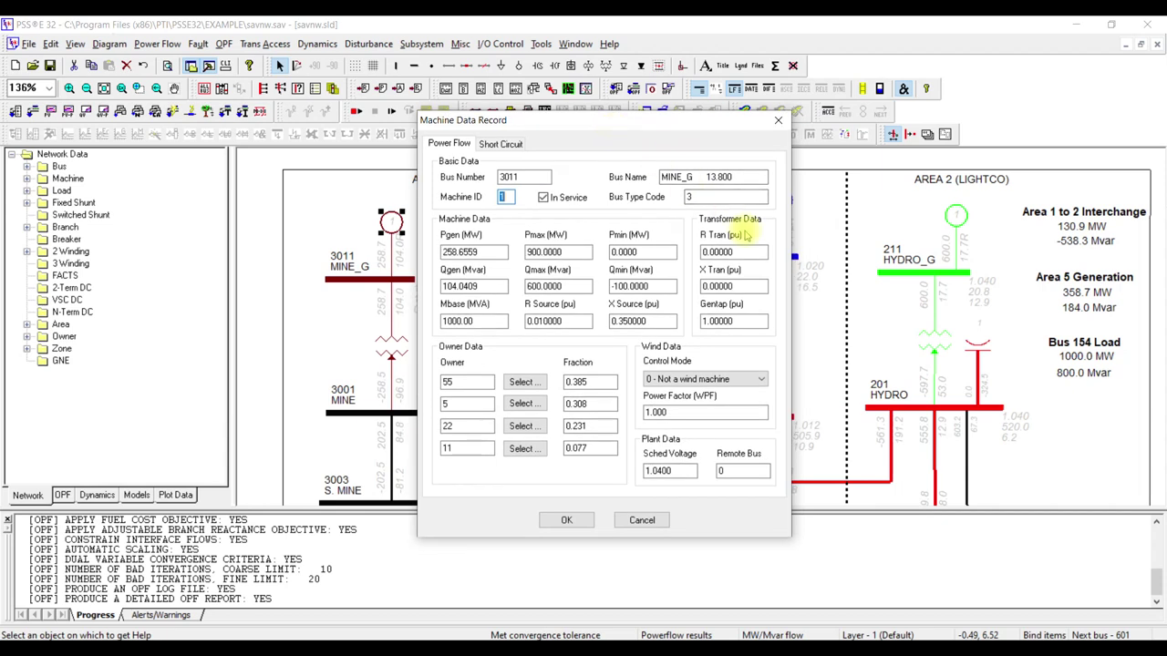
left_click(708, 286)
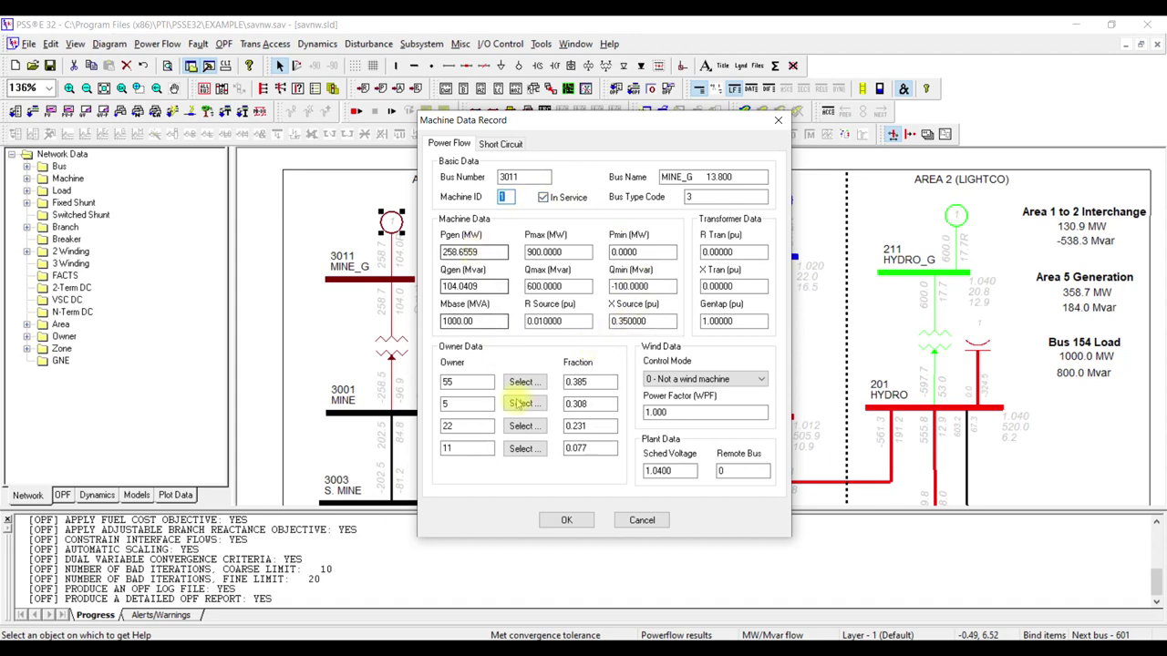
left_click(566, 520)
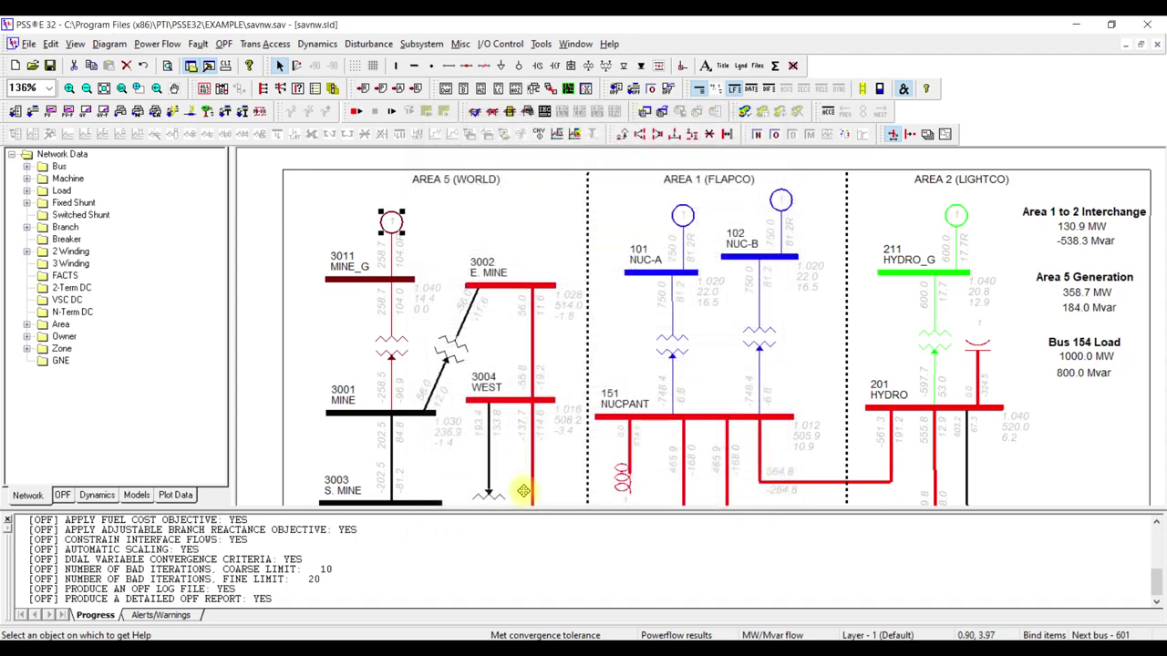
Step: Open the data record of the two-winding transformer between buses 3001 and 3011 and view its power-flow and short-circuit data
left_click(394, 350)
double_click(394, 350)
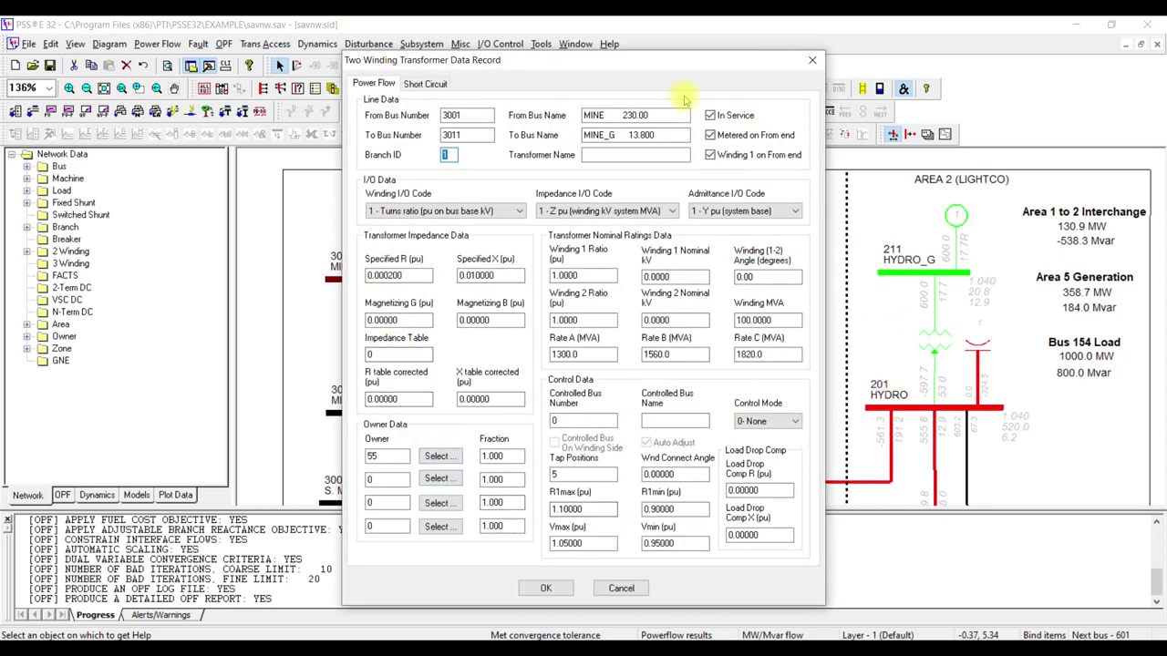
left_click(374, 83)
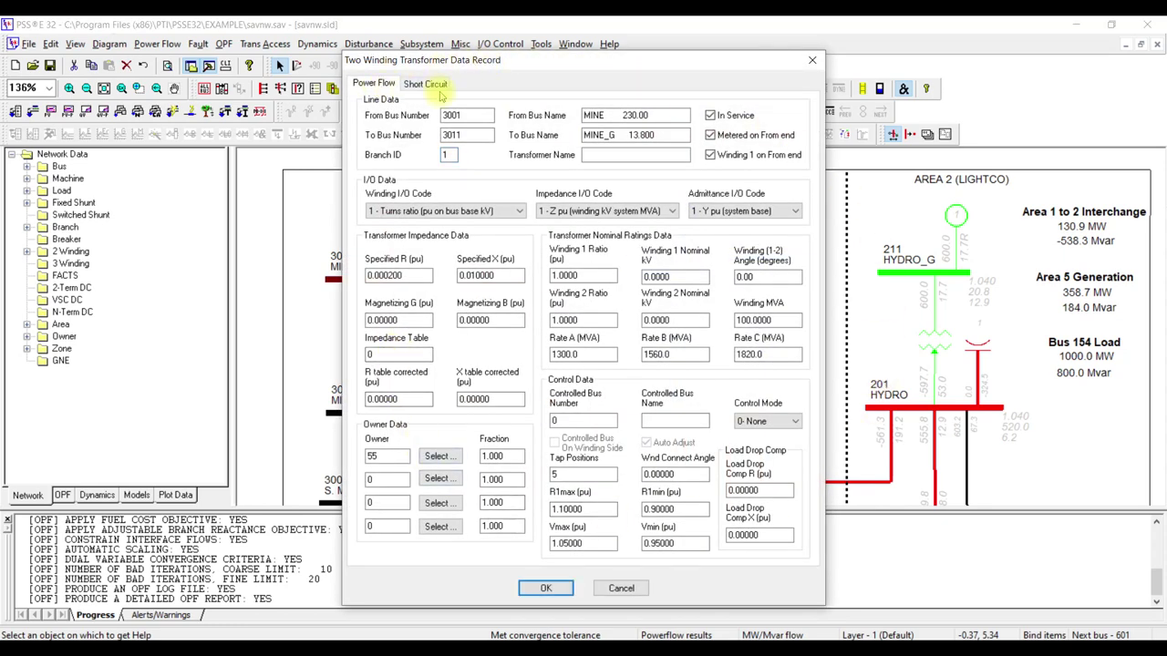
left_click(426, 85)
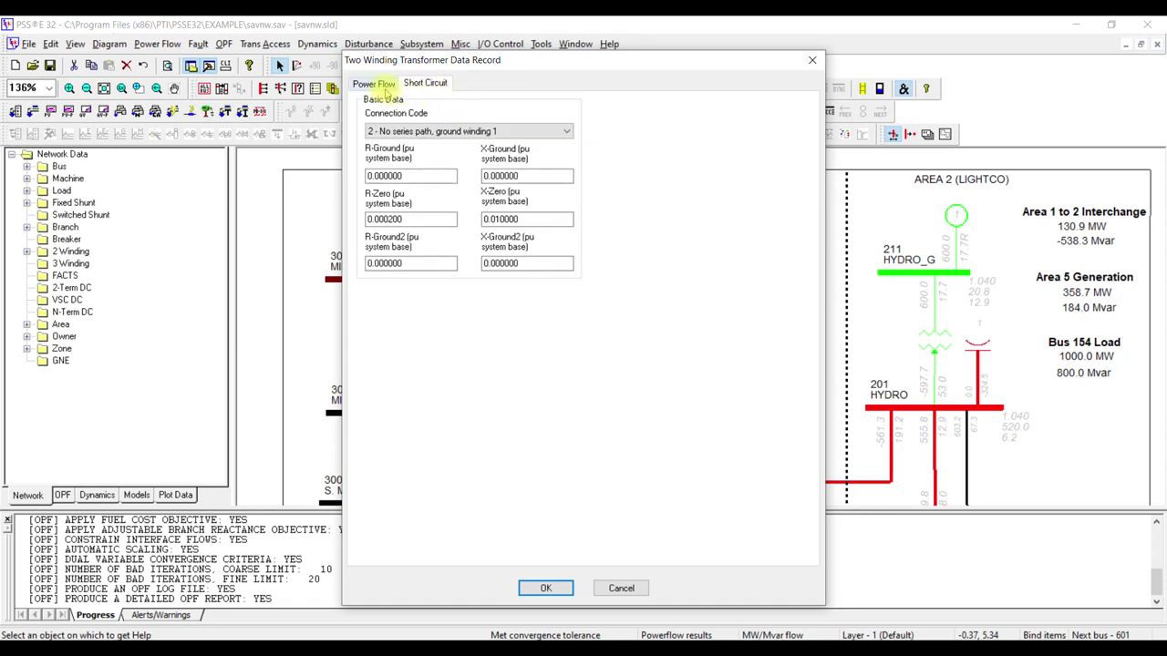
left_click(375, 83)
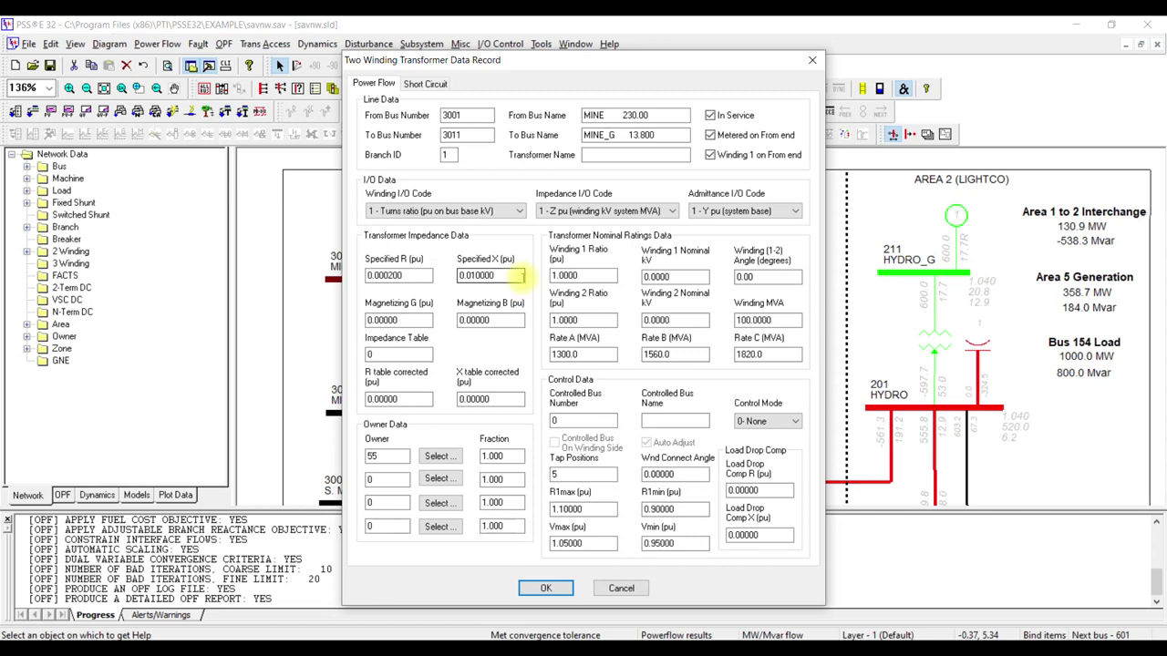
Step: Examine the Winding 1 Ratio and Winding MVA values in the transformer's nominal ratings data
left_click(586, 275)
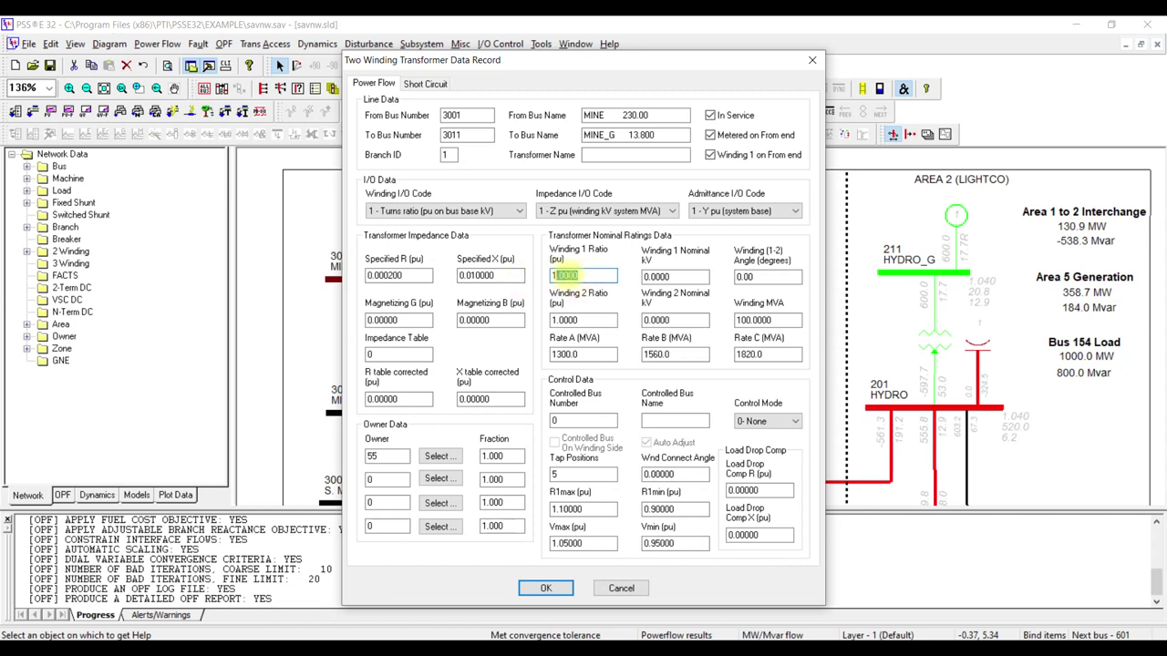
left_click_drag(586, 275, 549, 275)
left_click(590, 274)
left_click_drag(591, 274, 551, 275)
left_click(591, 274)
left_click_drag(591, 274, 551, 276)
left_click(764, 320)
left_click_drag(764, 320, 736, 320)
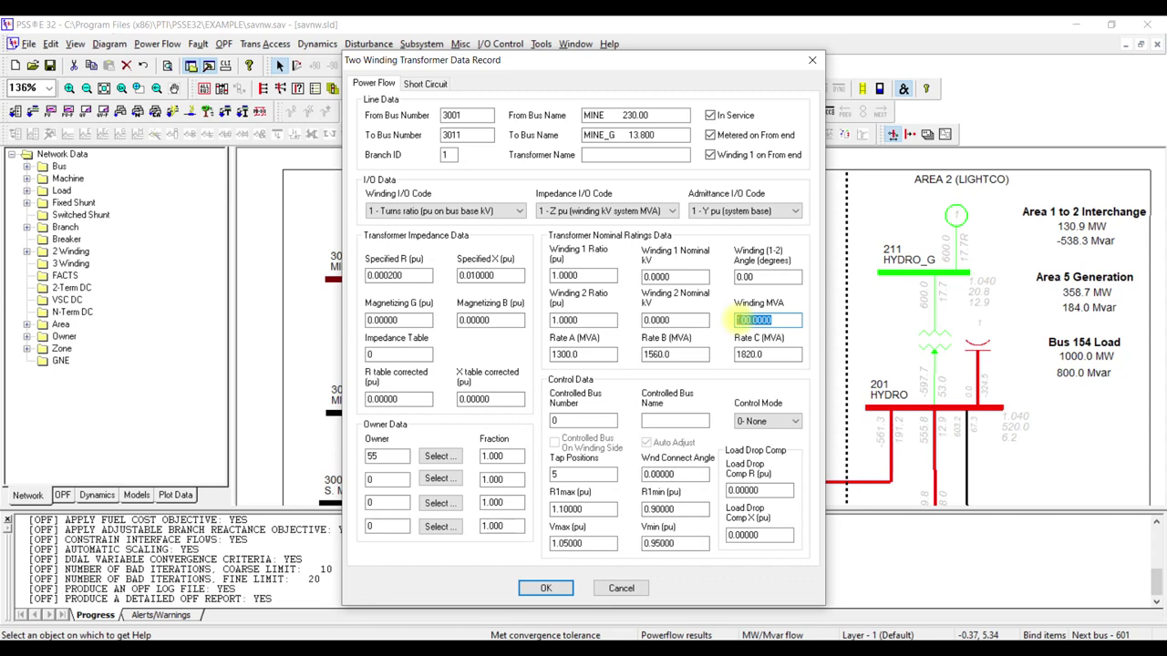
Step: Examine the transformer's Rate A, Rate B and Rate C MVA ratings and close its data record
left_click_drag(588, 354, 554, 354)
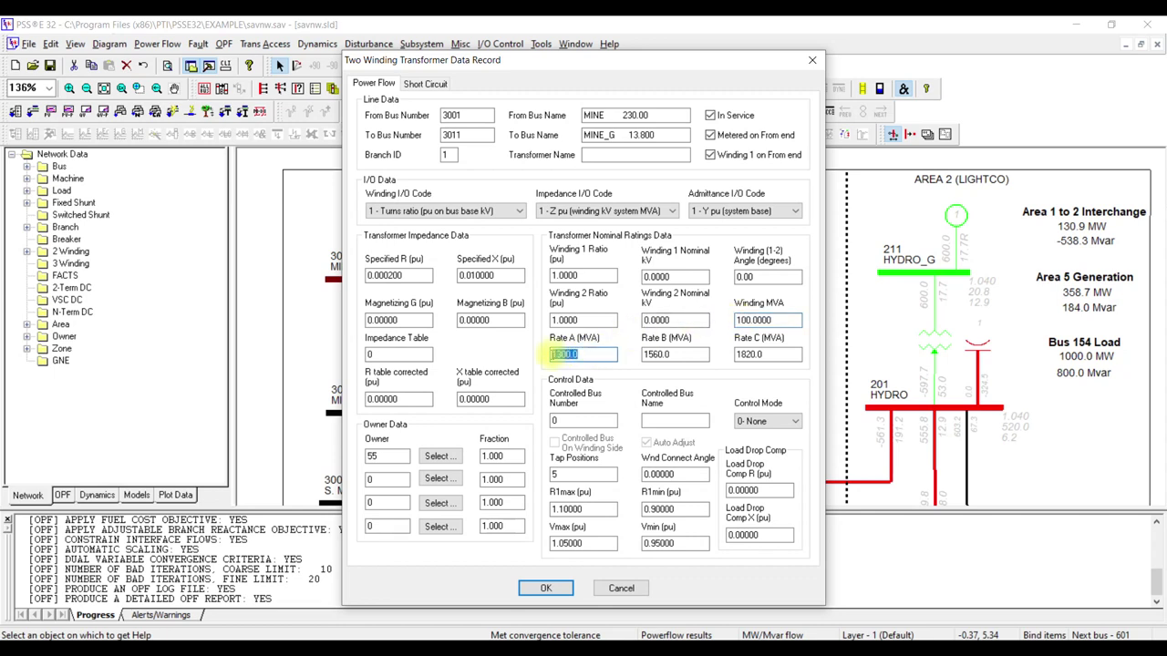
key("Tab")
key("Tab")
left_click_drag(603, 354, 556, 354)
type("1300.0")
left_click_drag(583, 356, 551, 353)
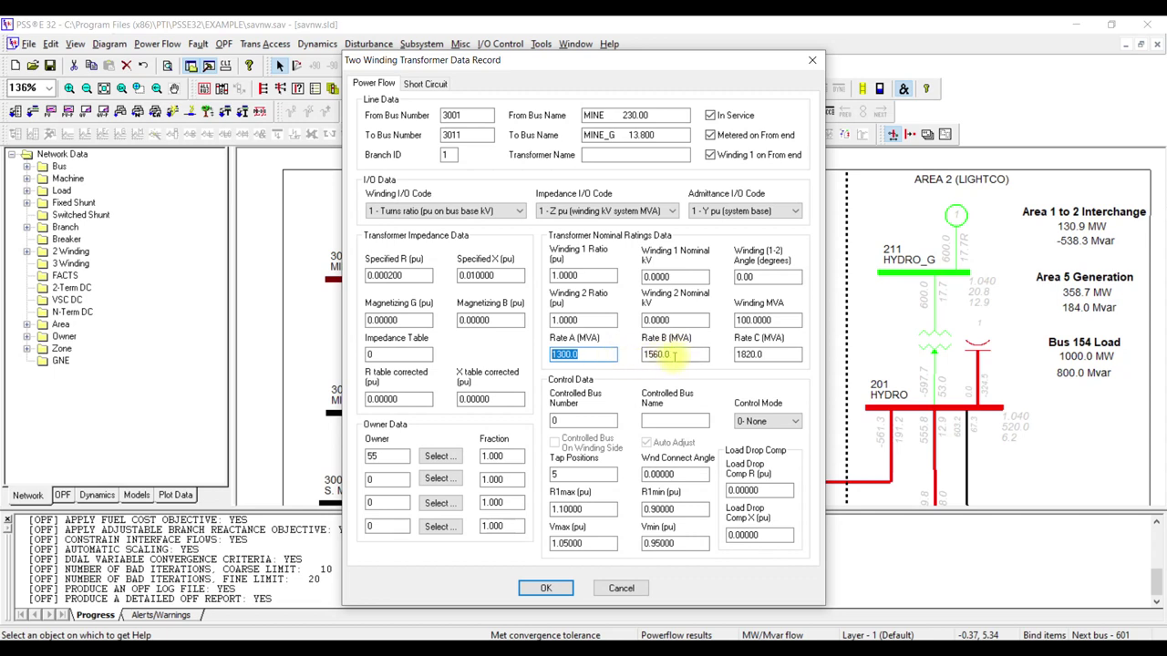
left_click_drag(673, 355, 643, 358)
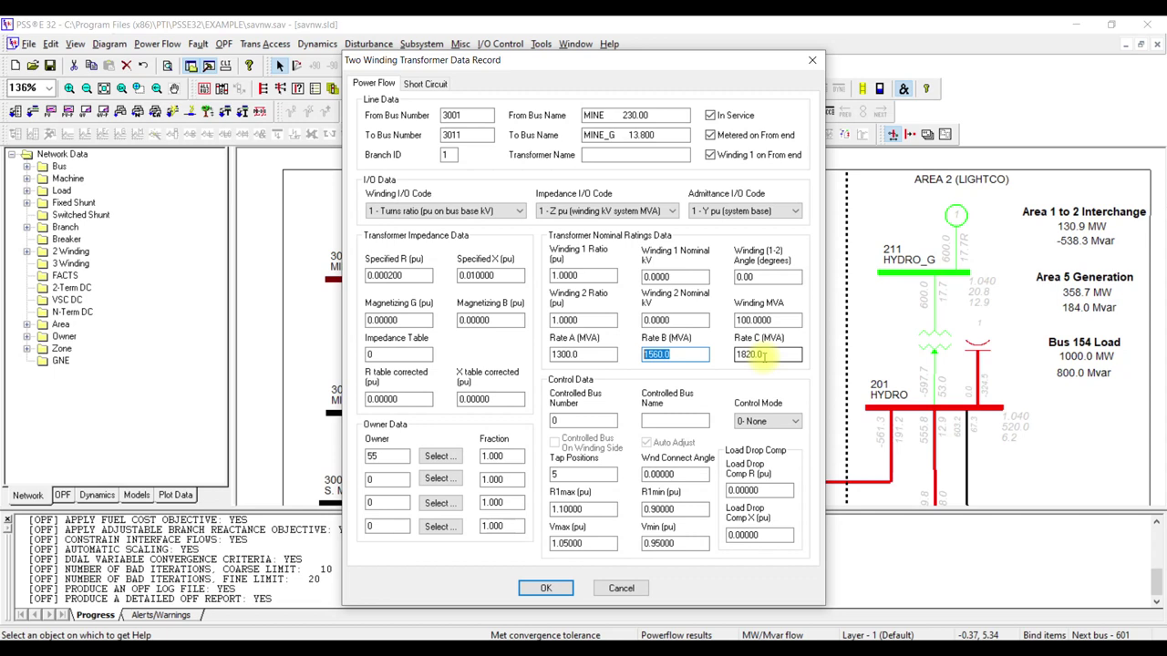
left_click_drag(762, 355, 743, 355)
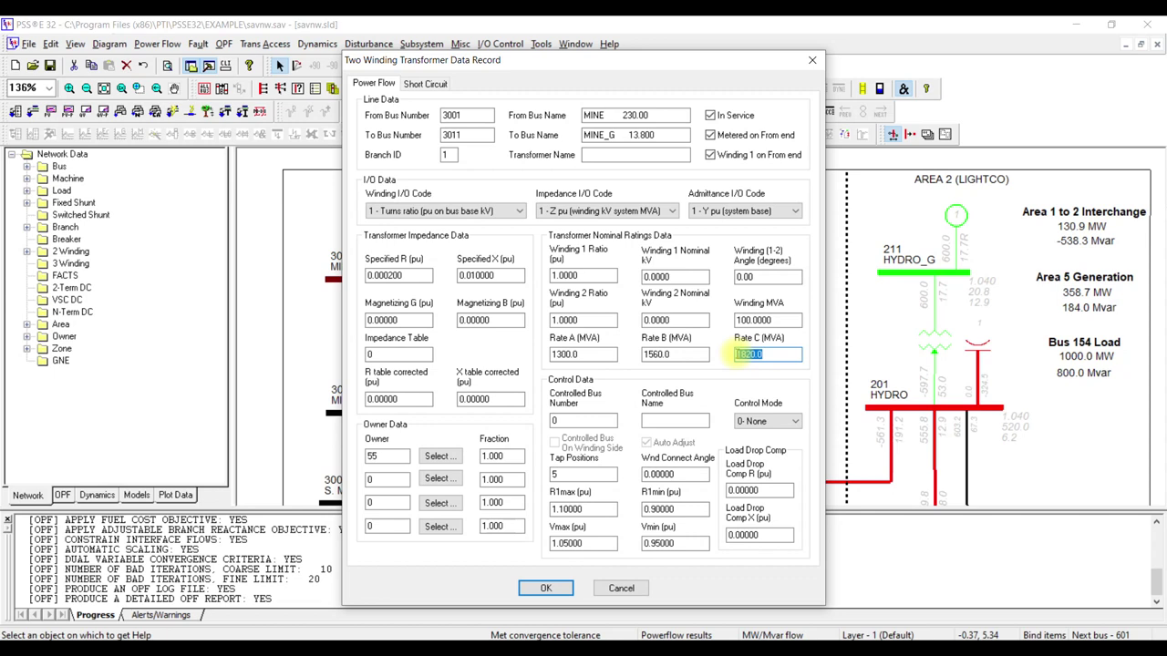
left_click_drag(771, 355, 745, 354)
double_click(740, 354)
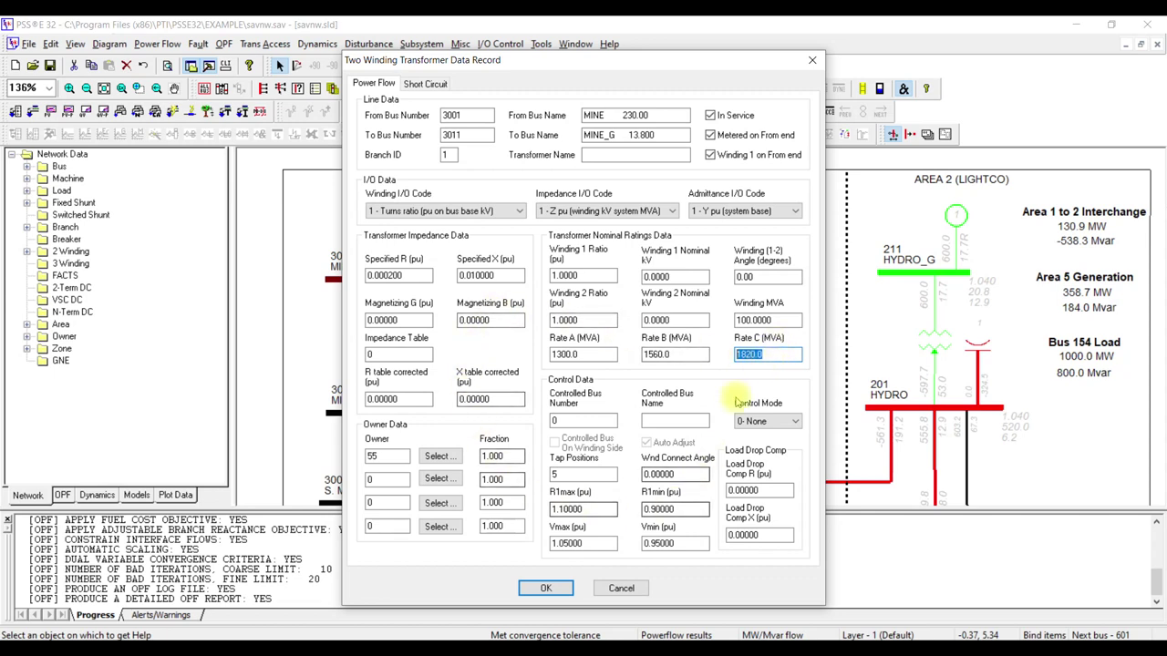
left_click(811, 61)
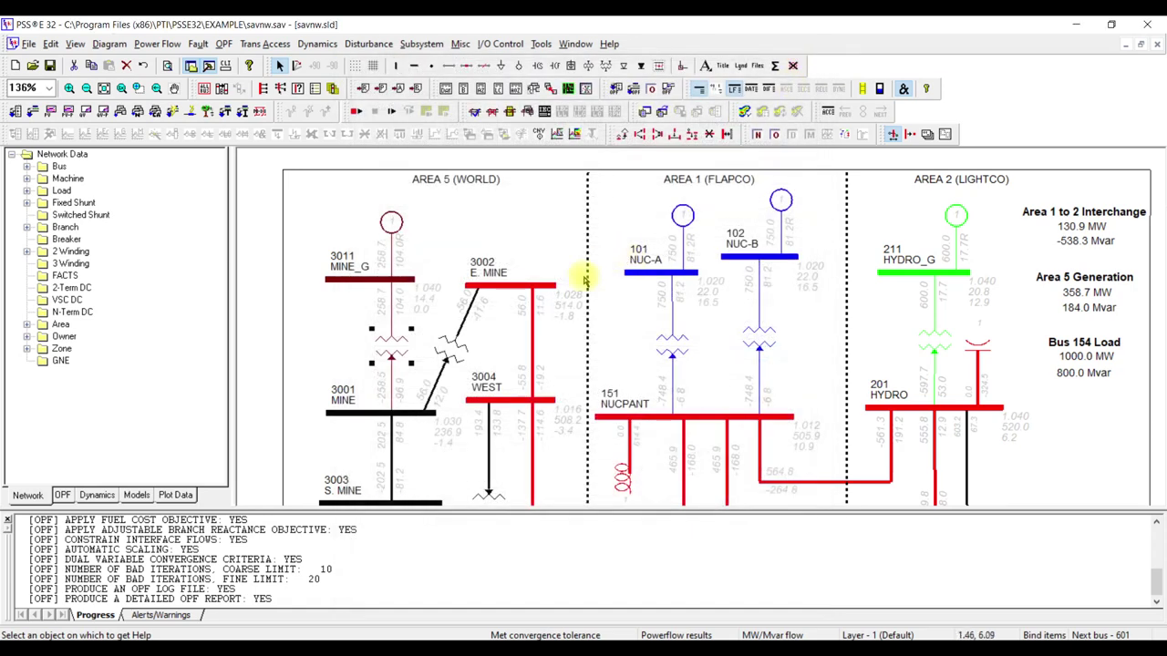
Step: Open the data record of the branch between buses 3002 E. MINE and 3004 WEST and view its short-circuit and power-flow data
left_click(533, 334)
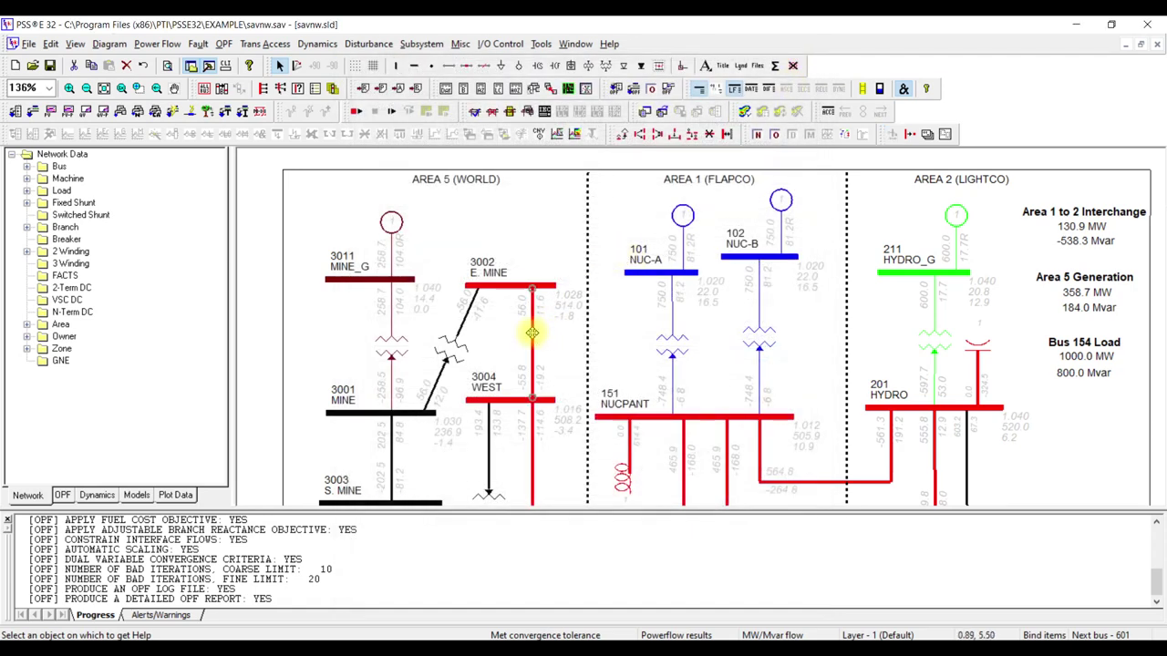
double_click(532, 334)
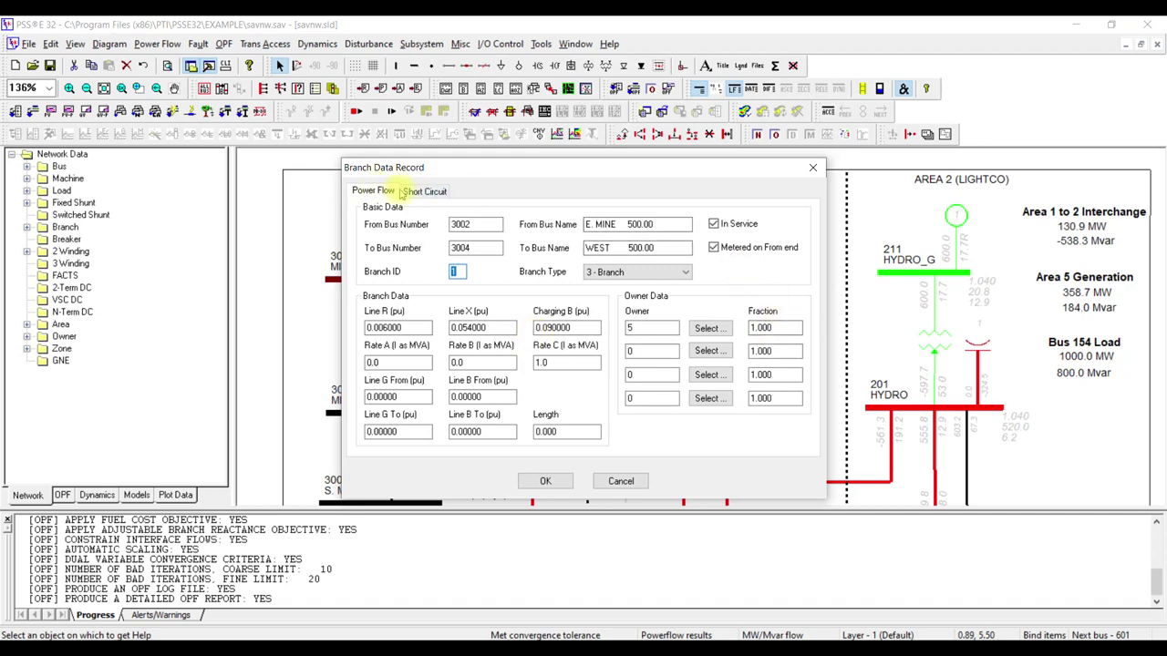
left_click(414, 193)
left_click(390, 192)
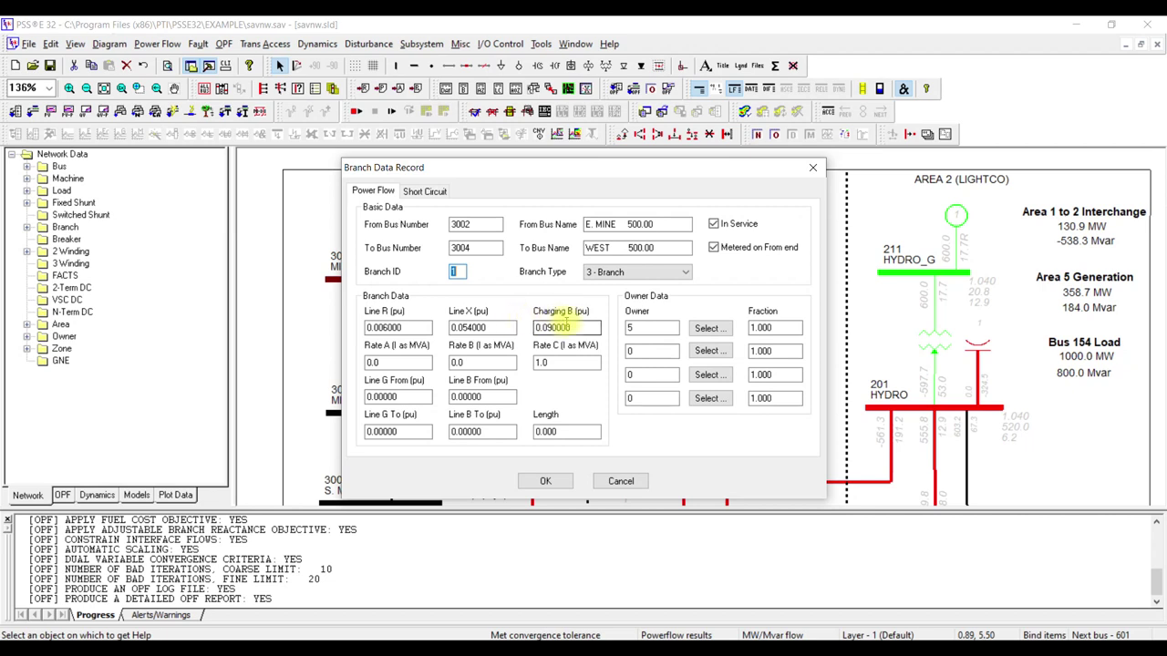
Step: Examine the Rate A, Rate B, Rate C and Length values in the branch data
left_click(417, 365)
left_click(467, 362)
left_click(550, 362)
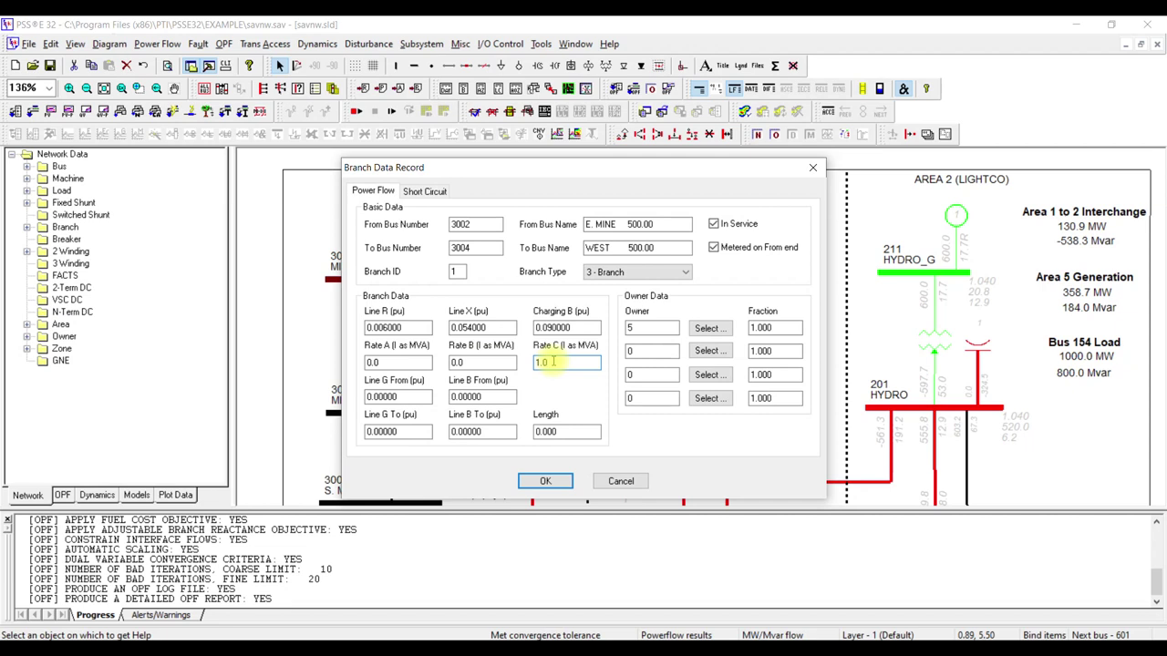
left_click(555, 431)
double_click(551, 431)
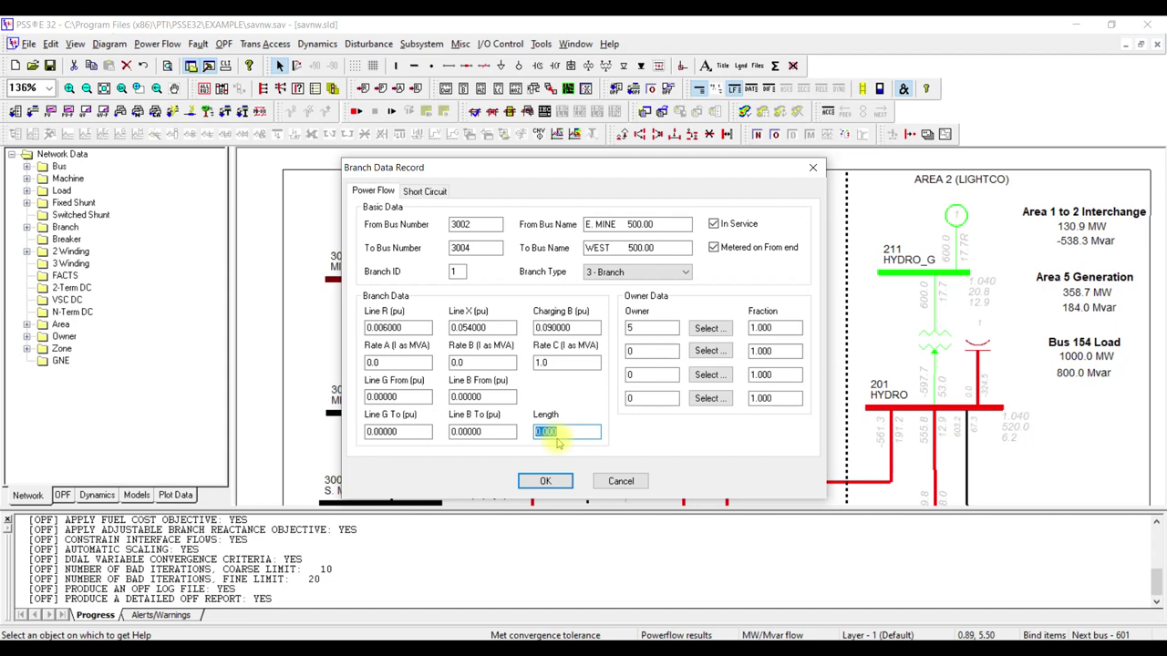
left_click_drag(565, 429, 545, 429)
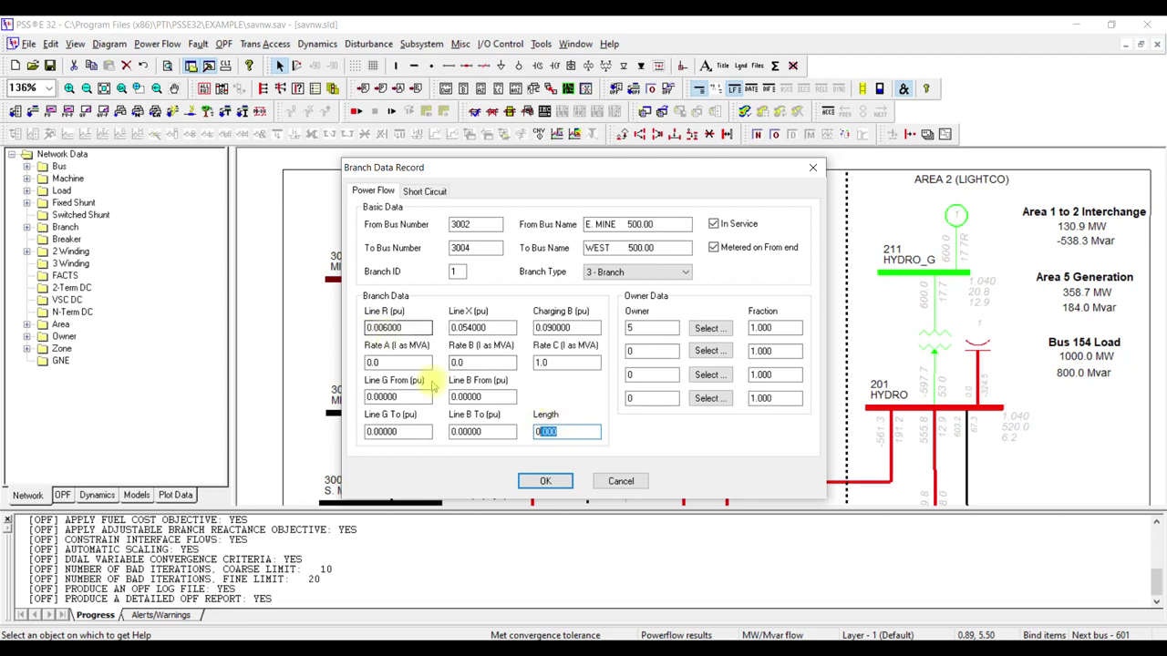
left_click_drag(565, 430, 535, 435)
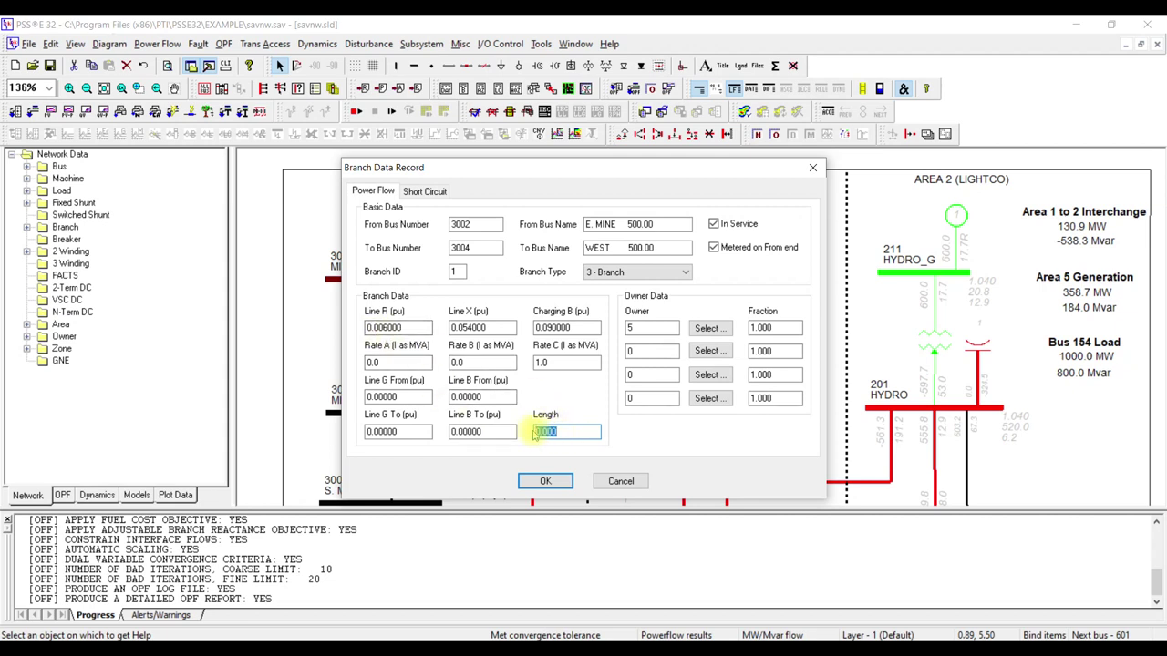
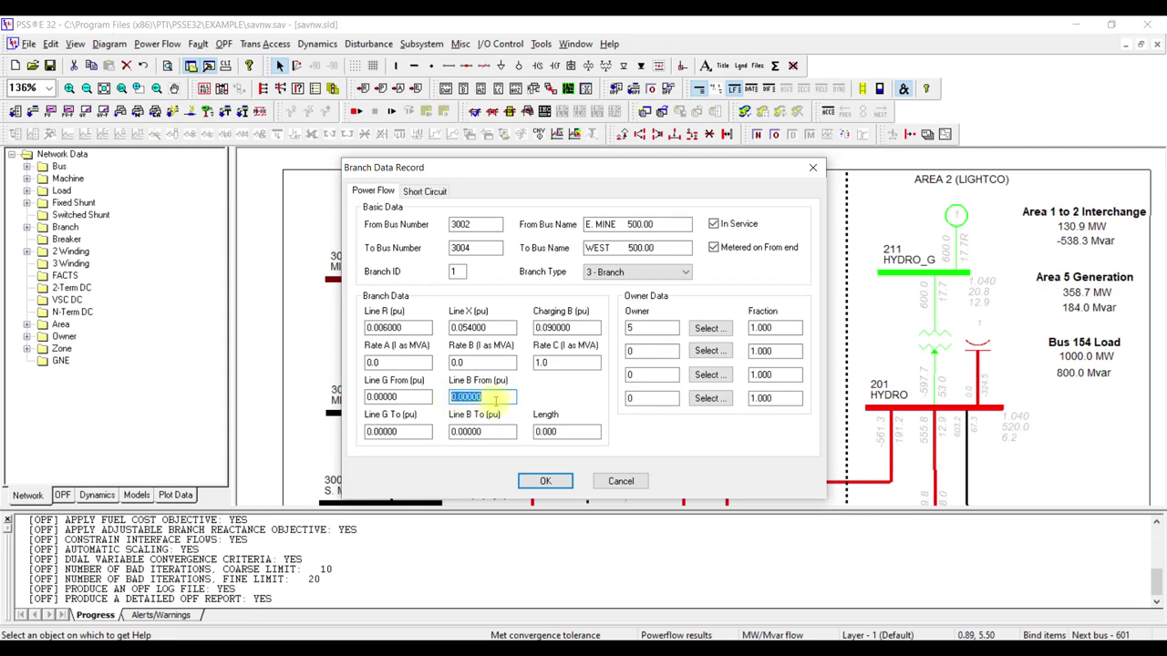
Step: Try a Line B From value of -1.2 pu for the branch between buses 3002 and 3004, and cancel the record
left_click(483, 397)
left_click_drag(481, 397, 447, 397)
type("-1.2")
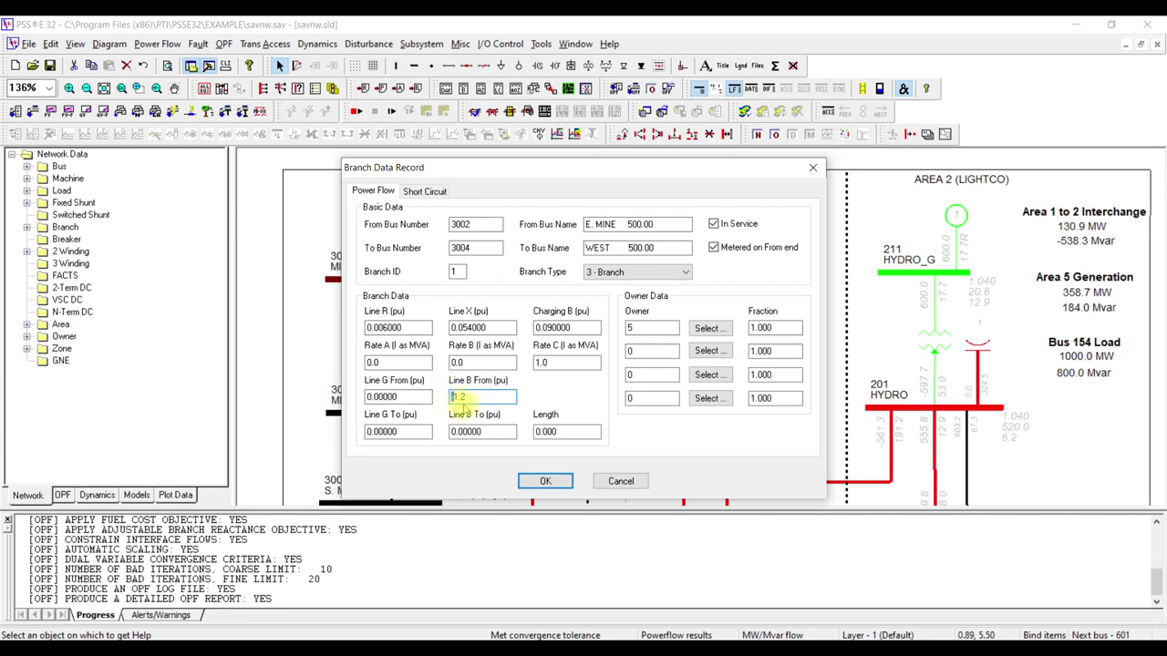
key("BackSpace")
key("Home")
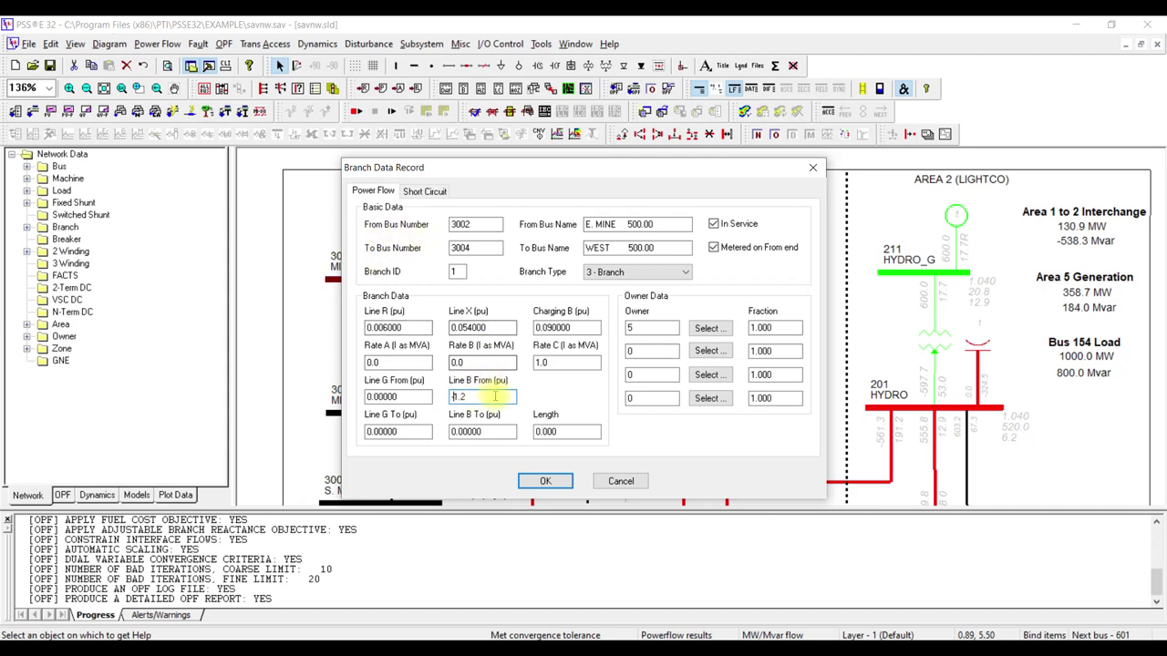
left_click(477, 431)
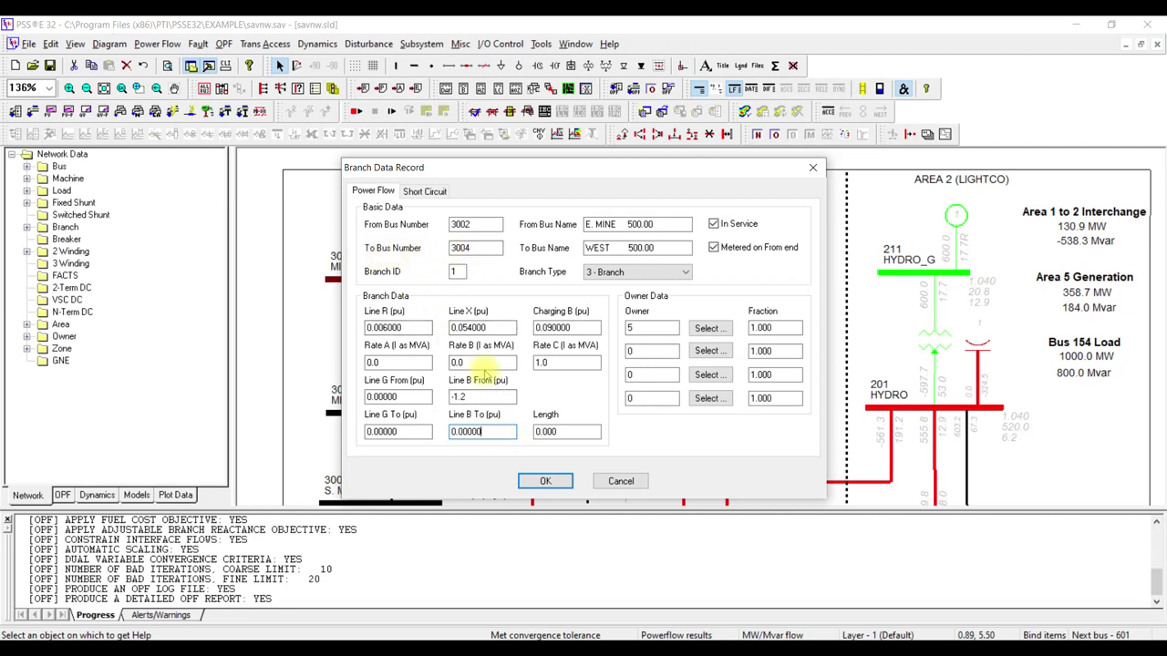
left_click(615, 480)
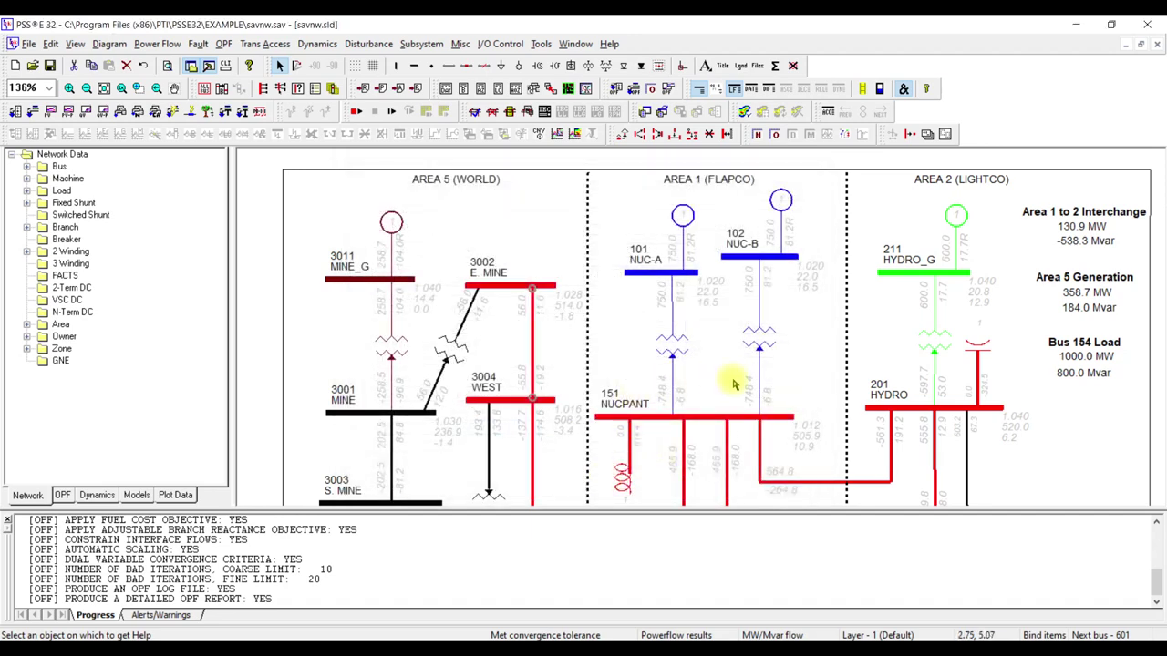